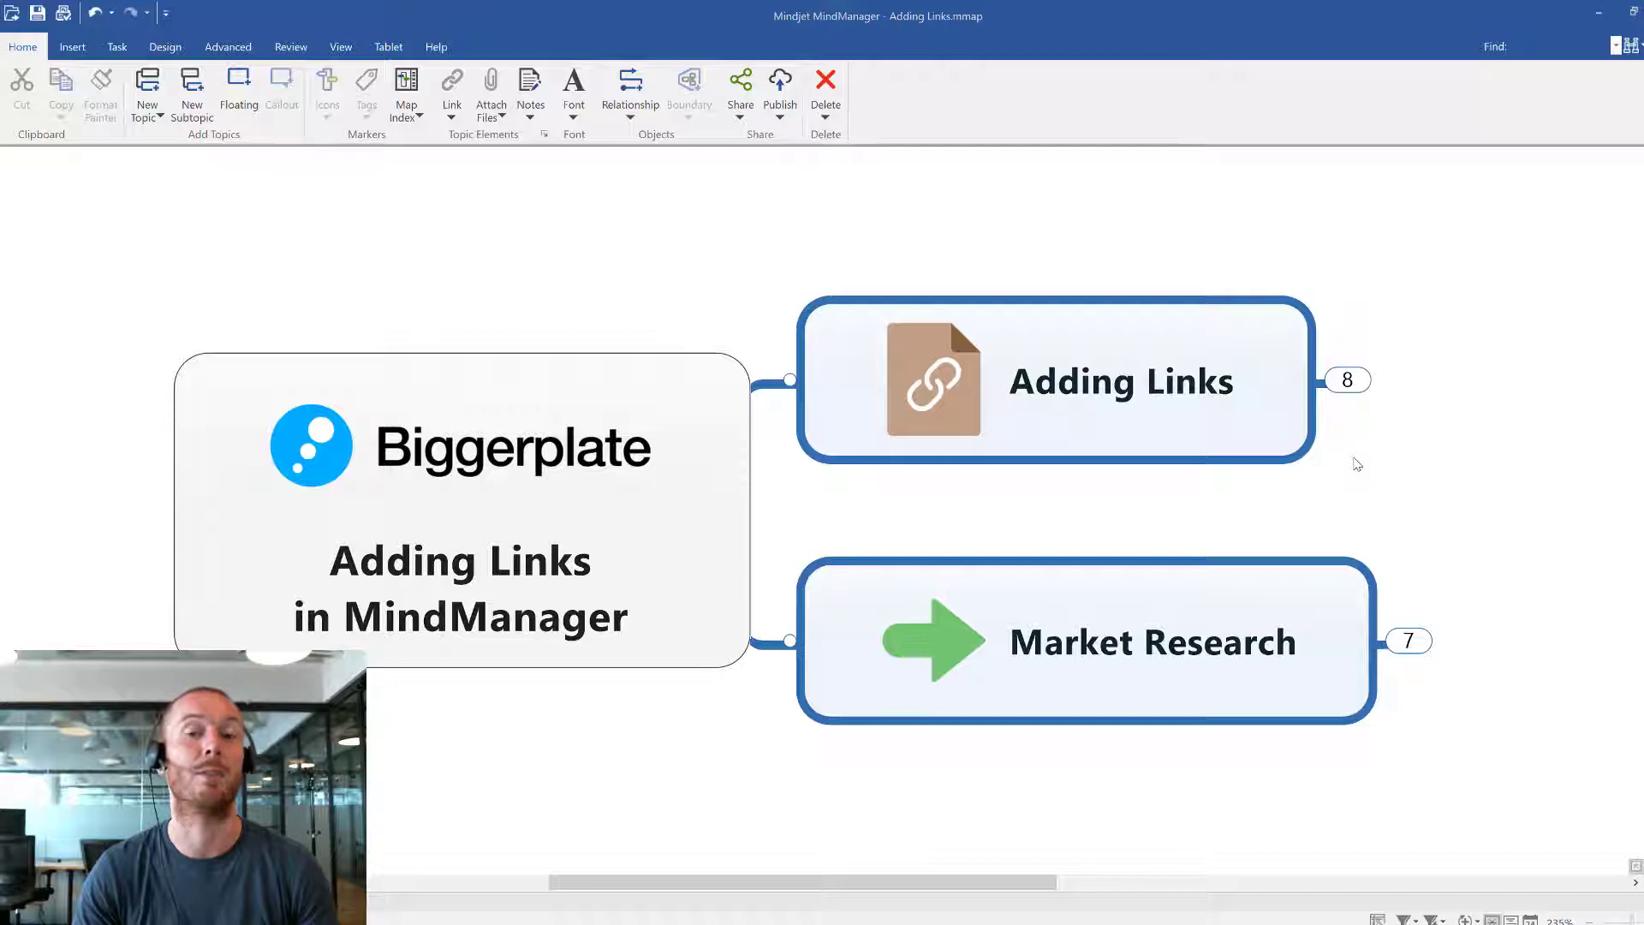
# Expand Adding Links, then To what? and How?, revealing Main Menu > Insert, Right Click and Ctrl + K.
pyautogui.click(1277, 396)
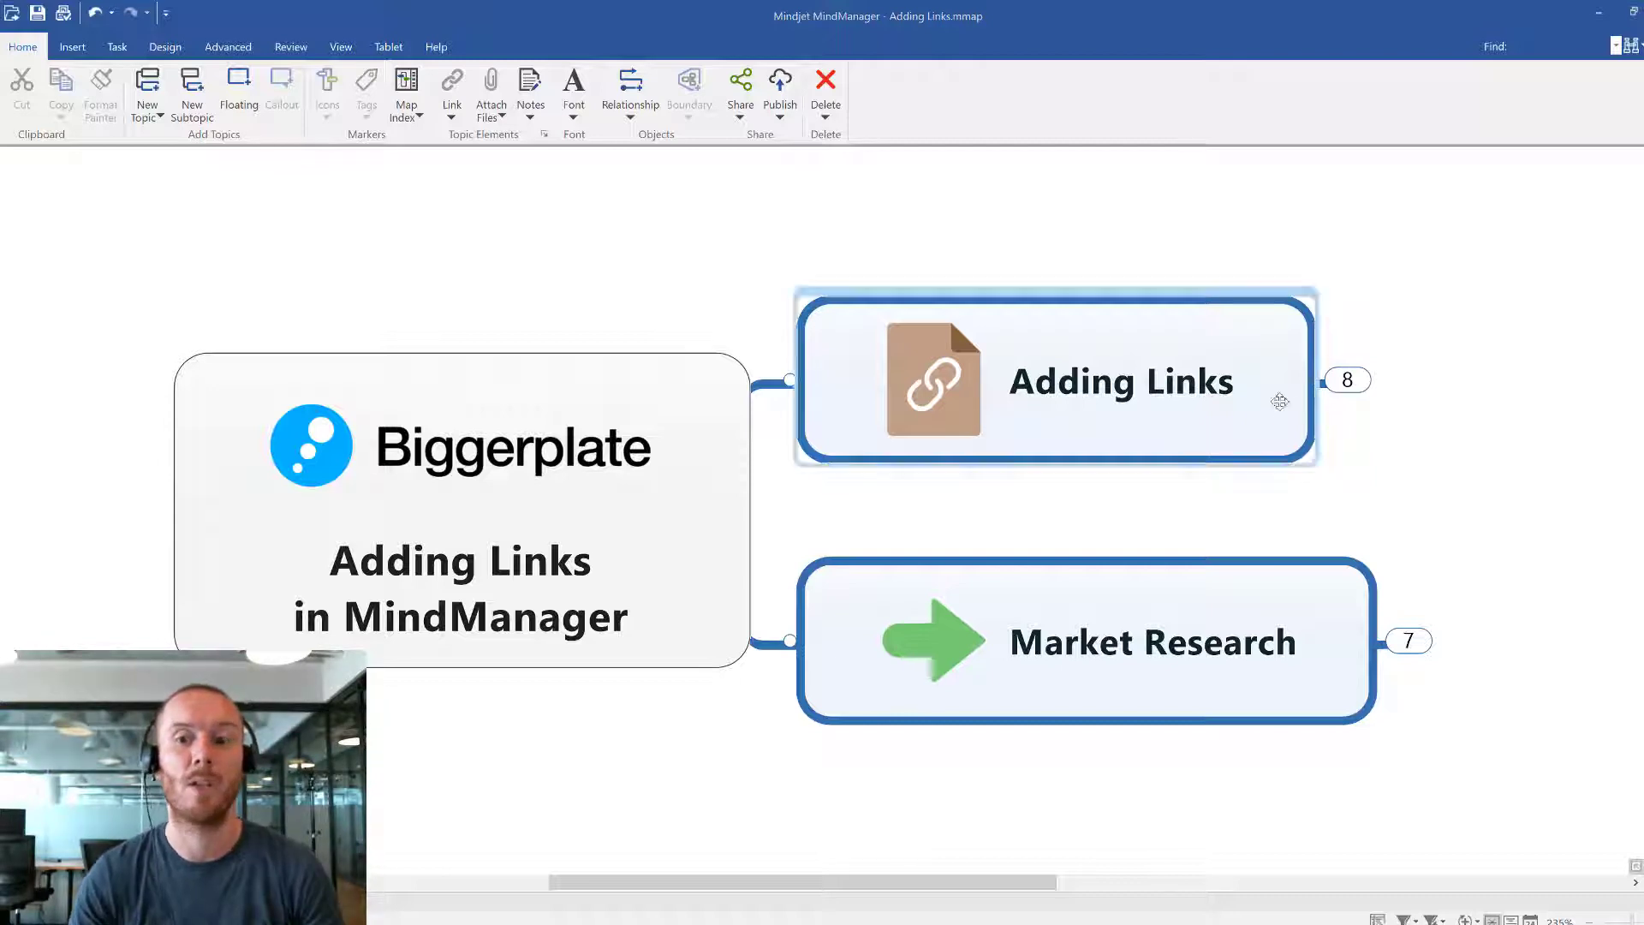
pyautogui.hscroll(5, 1533, 454)
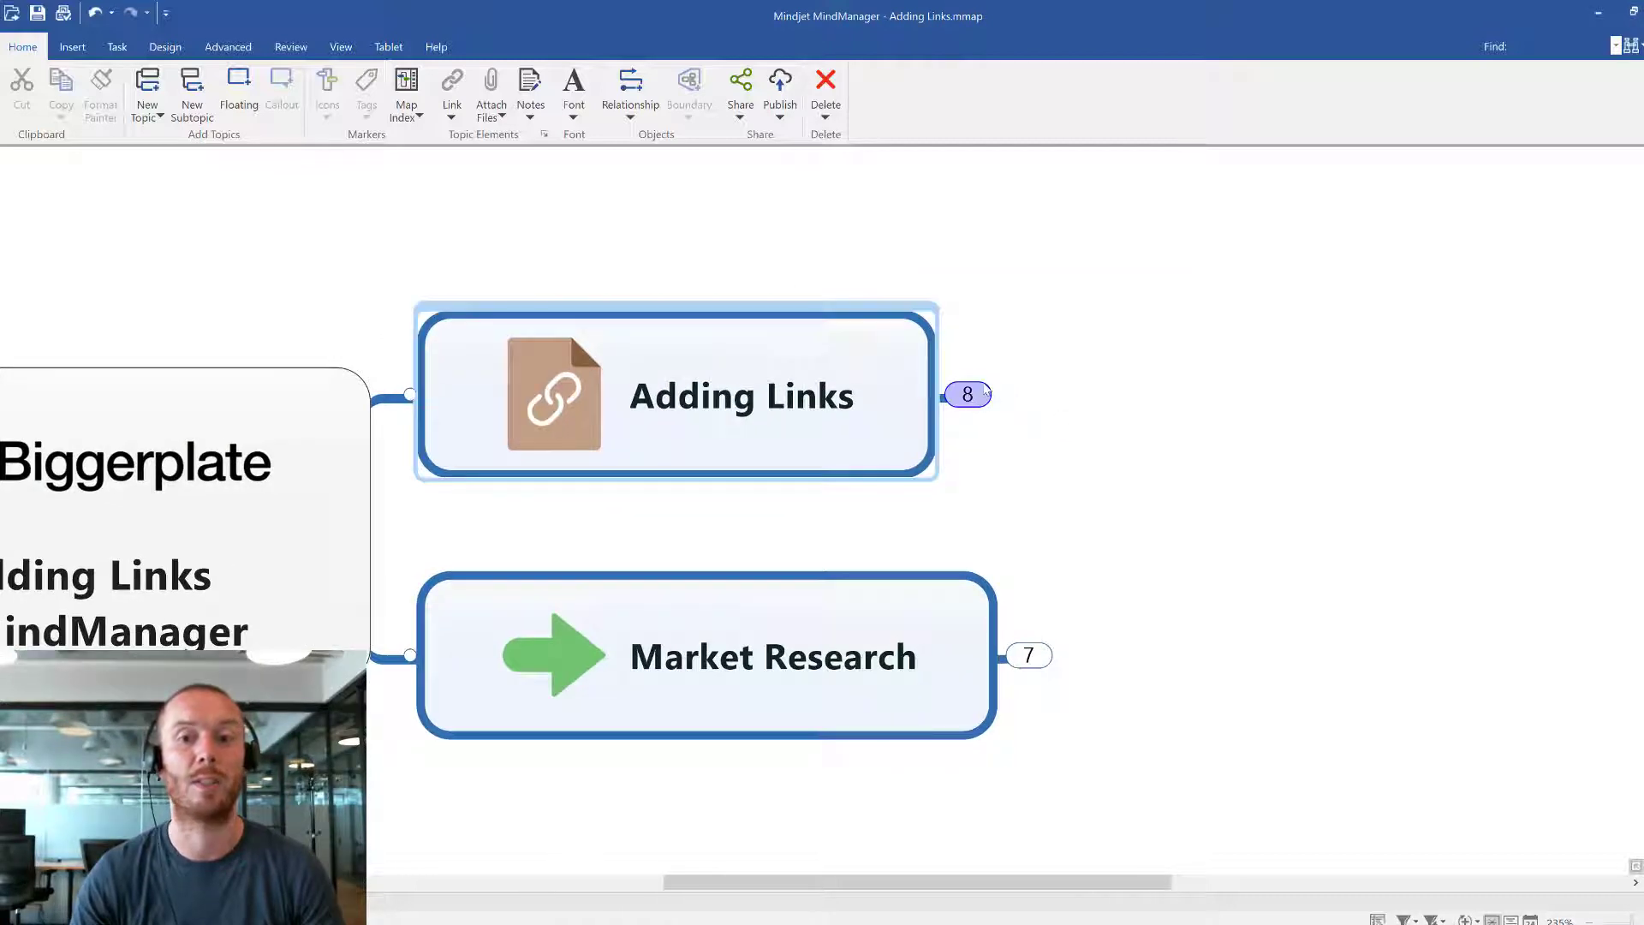
pyautogui.click(976, 396)
pyautogui.click(1083, 349)
pyautogui.click(1215, 349)
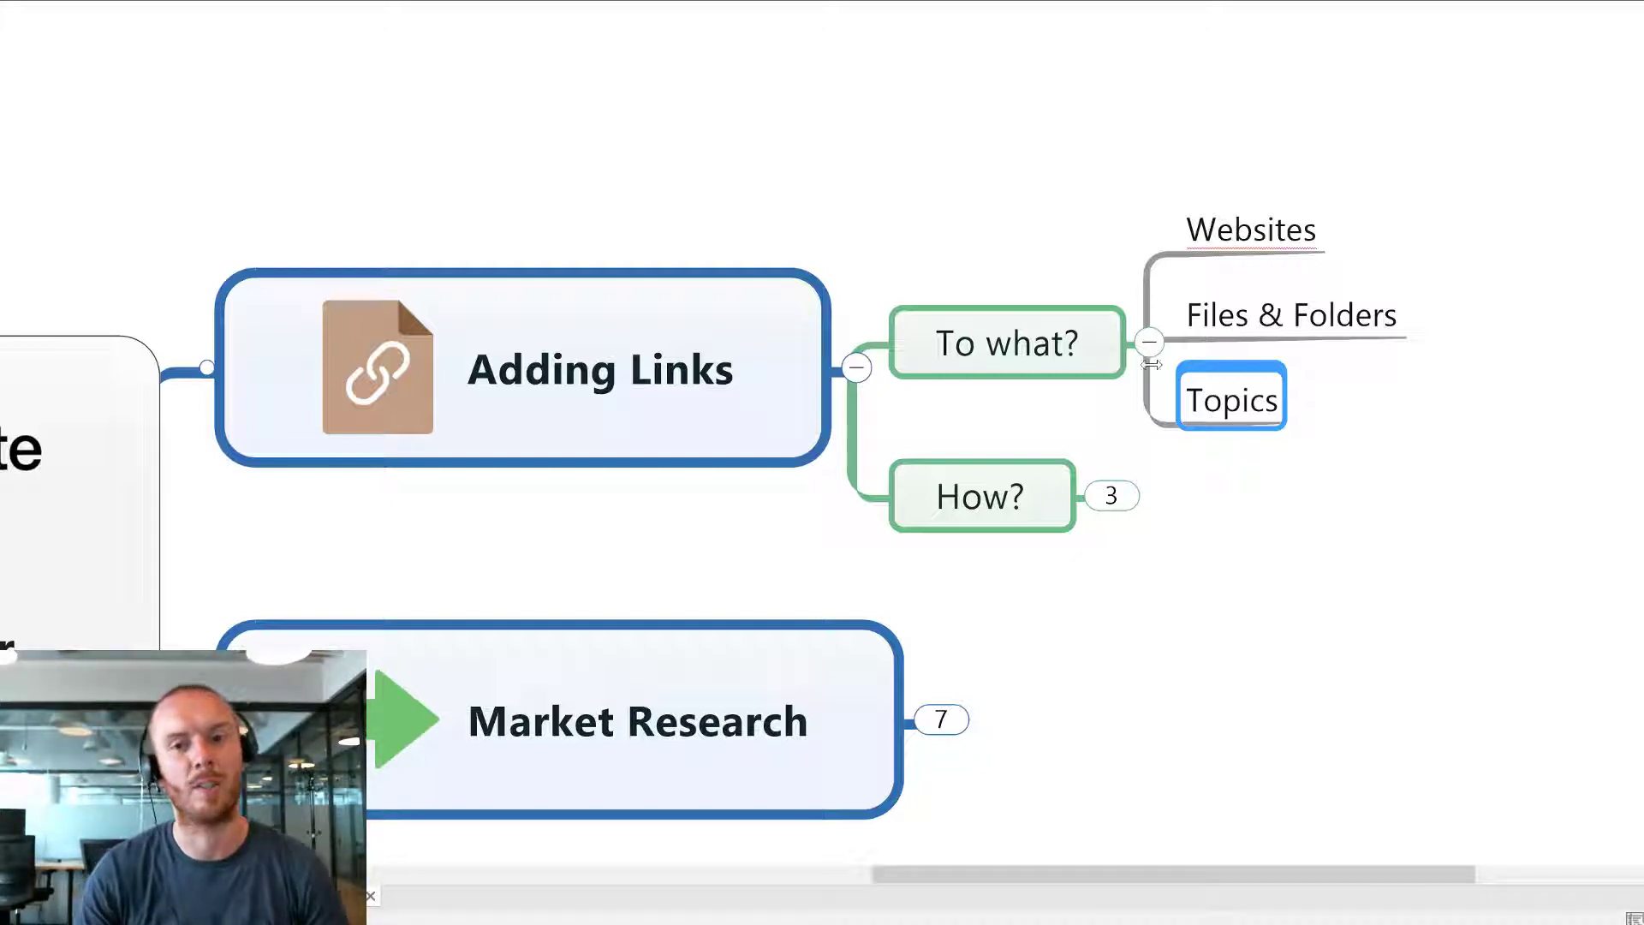
pyautogui.click(1055, 493)
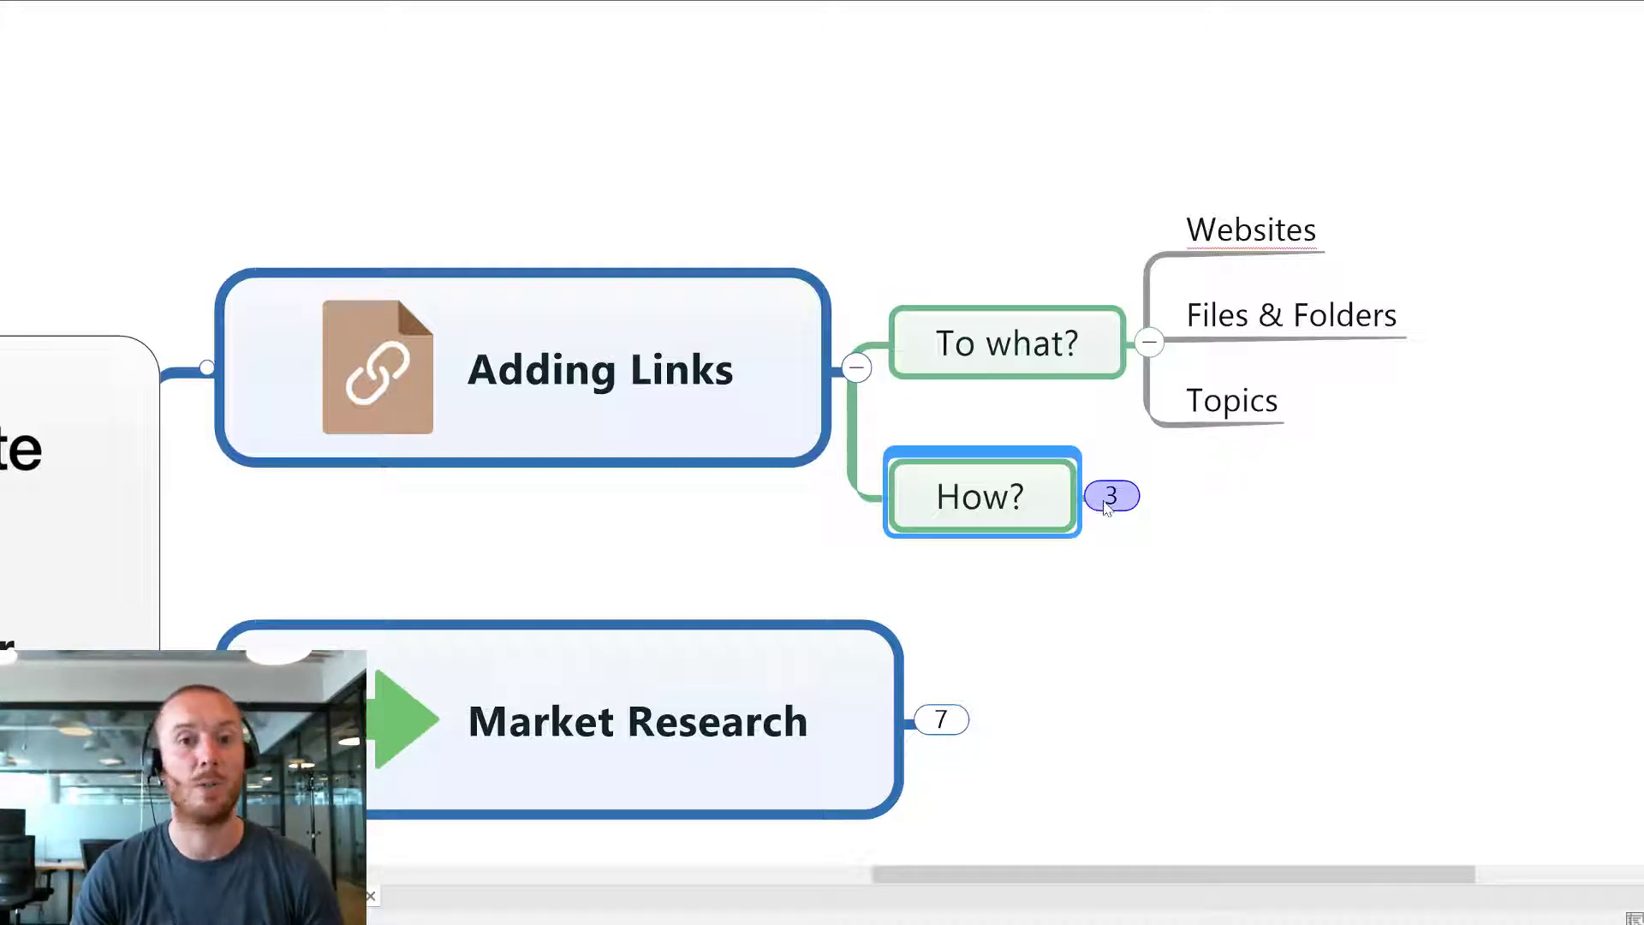
pyautogui.click(1110, 497)
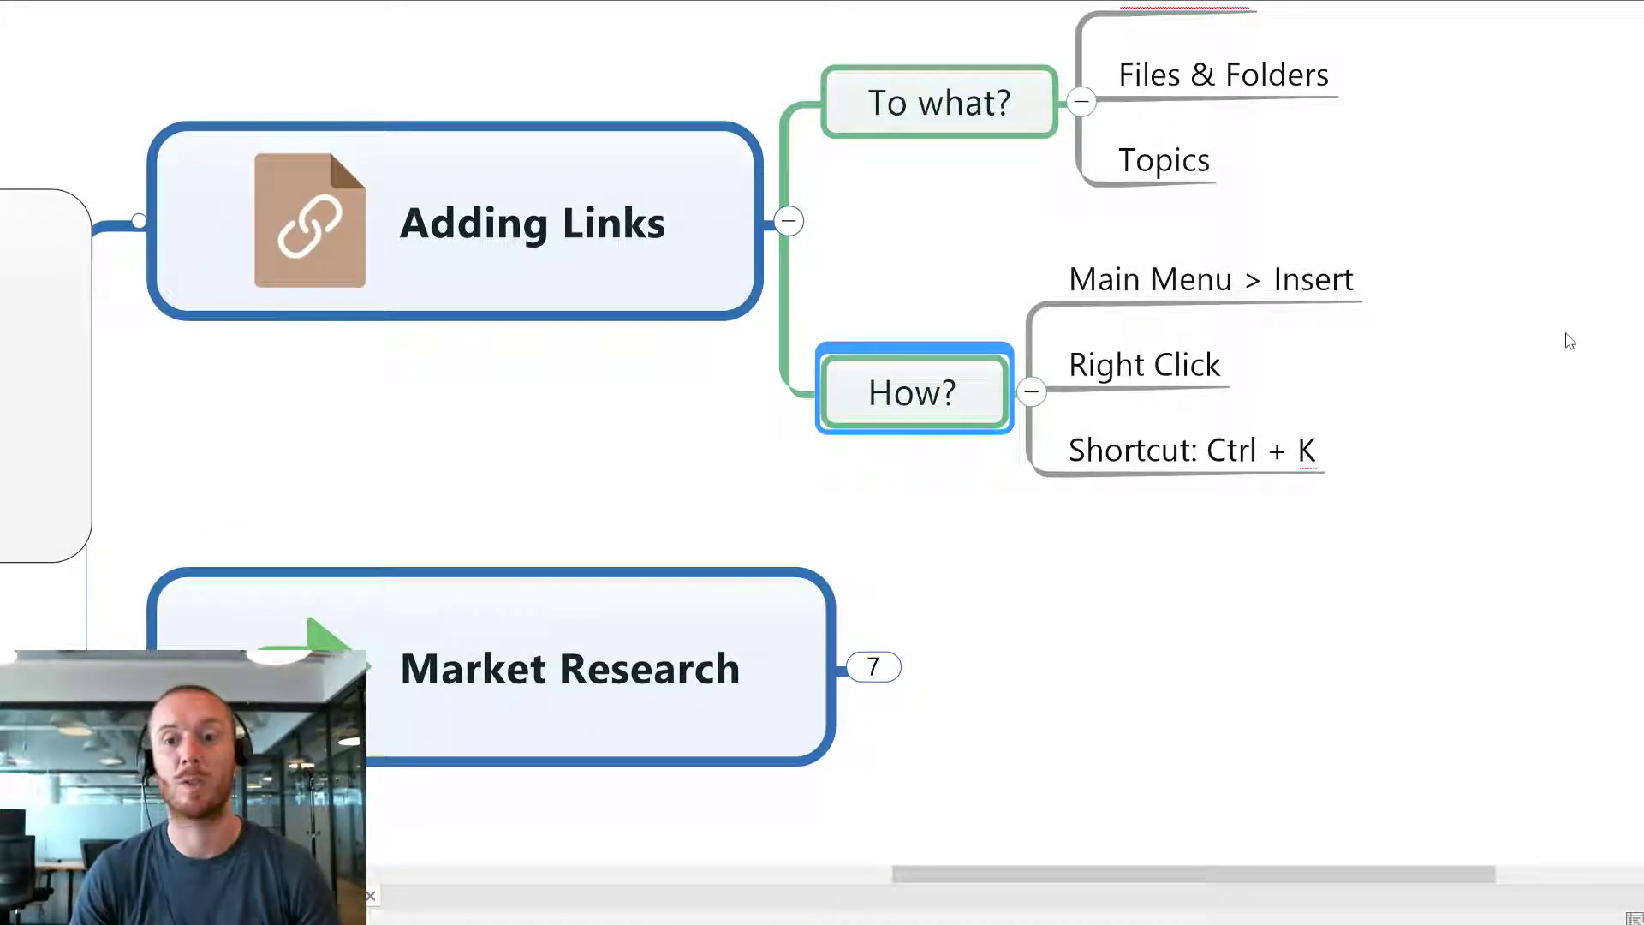
pyautogui.click(1293, 281)
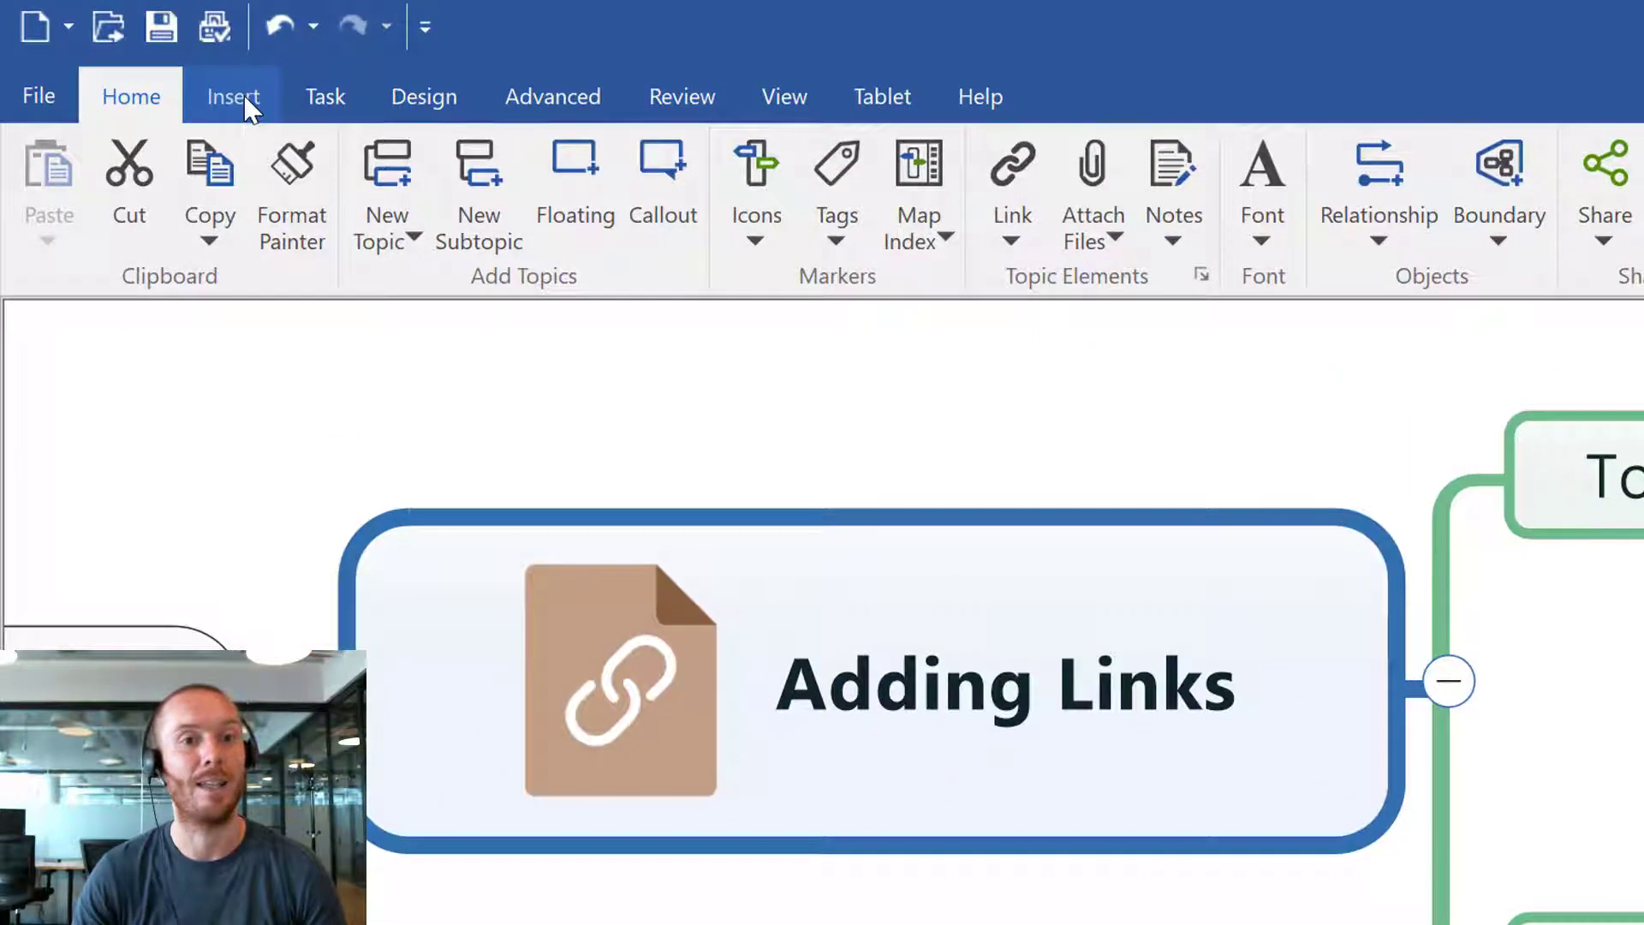
pyautogui.click(117, 50)
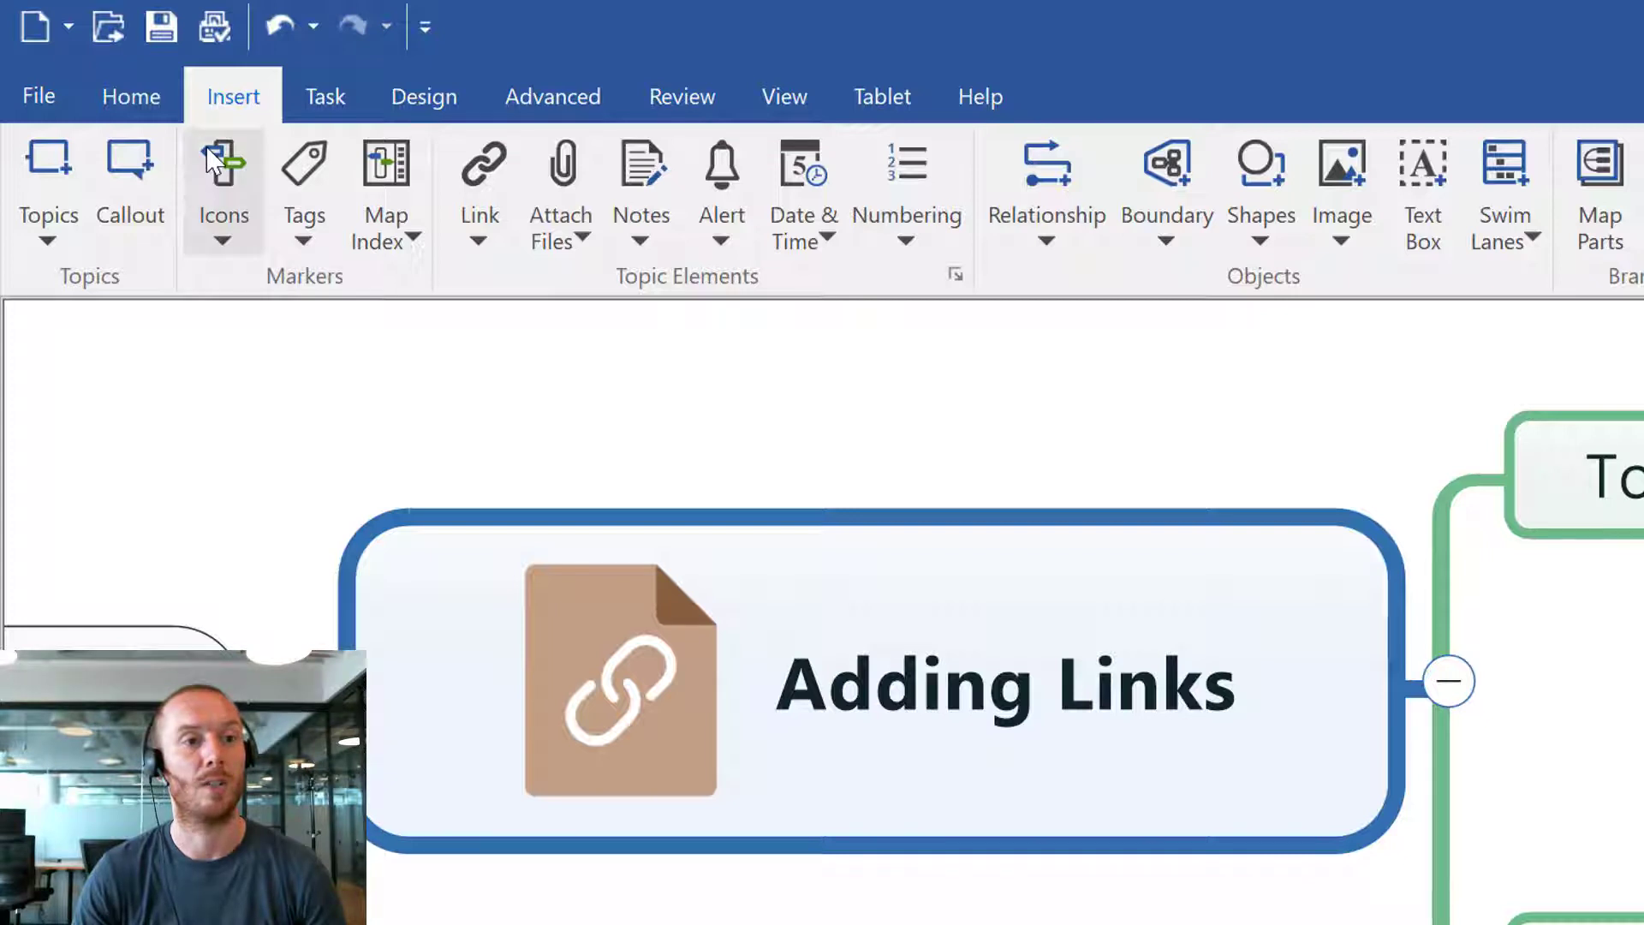
pyautogui.click(503, 221)
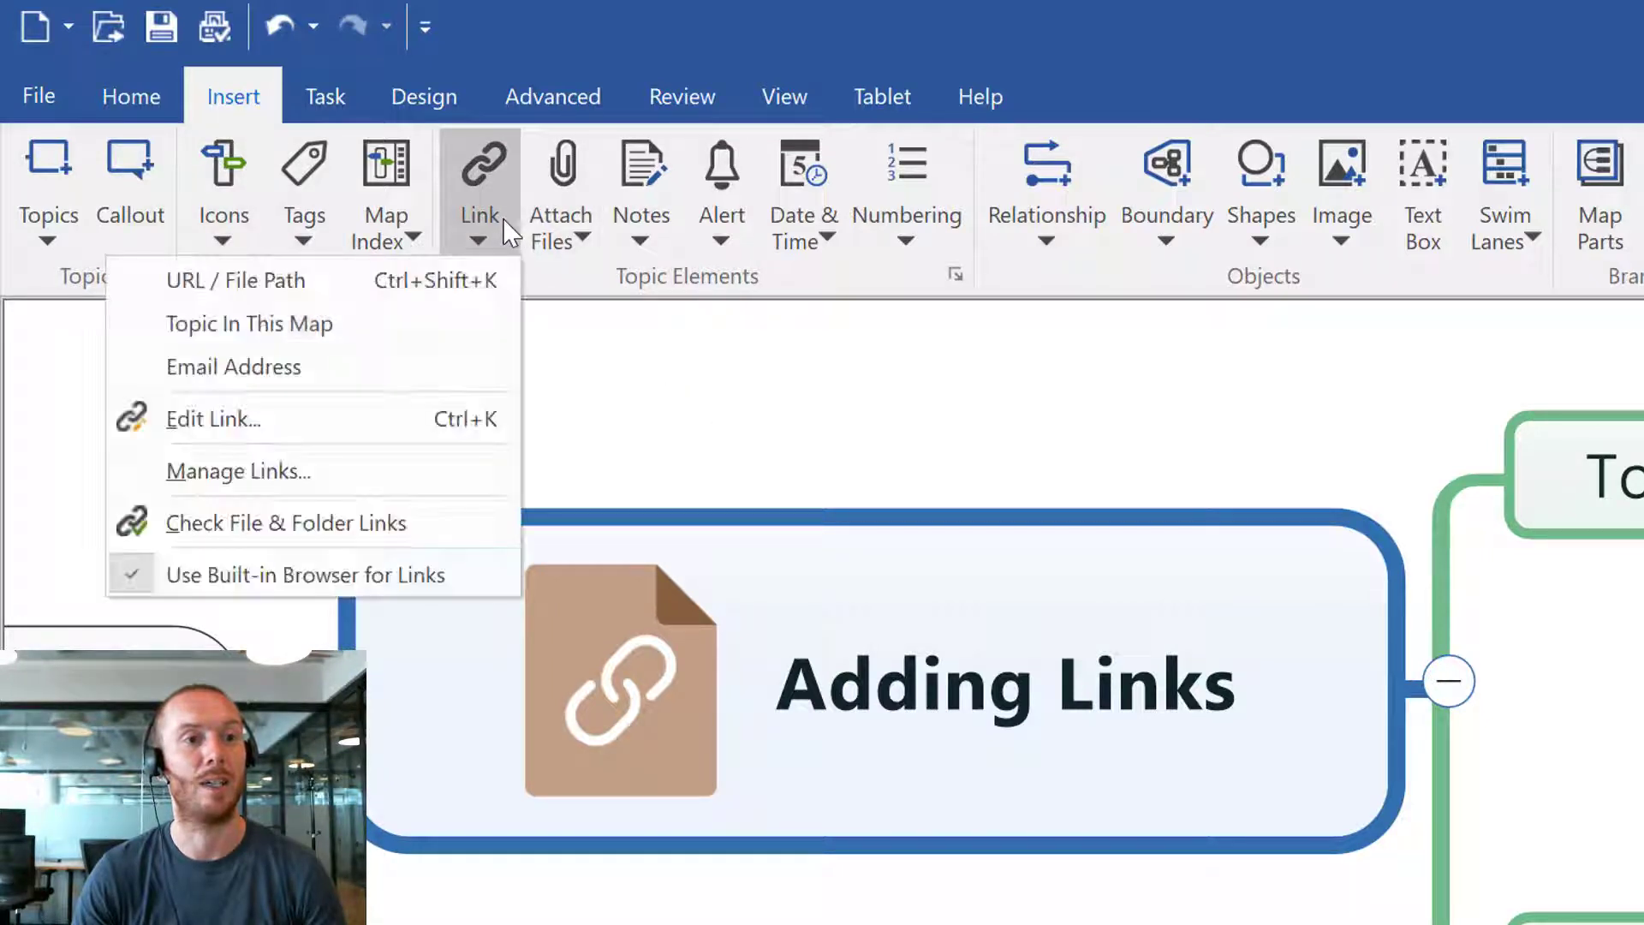
pyautogui.click(124, 94)
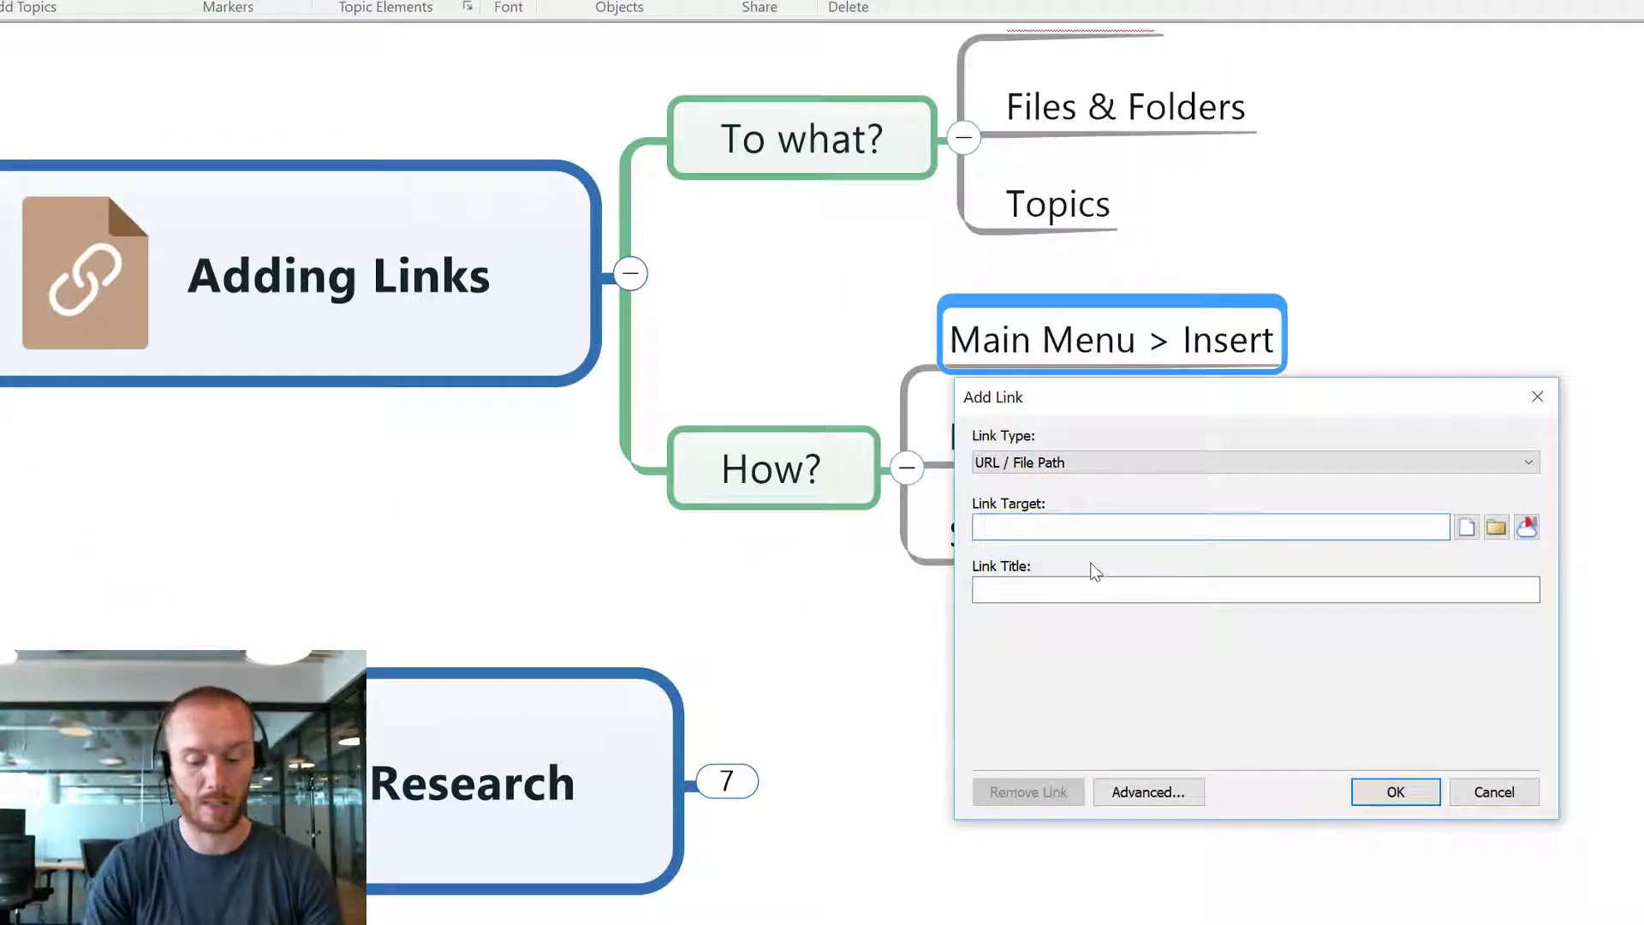
pyautogui.write('www.bi')
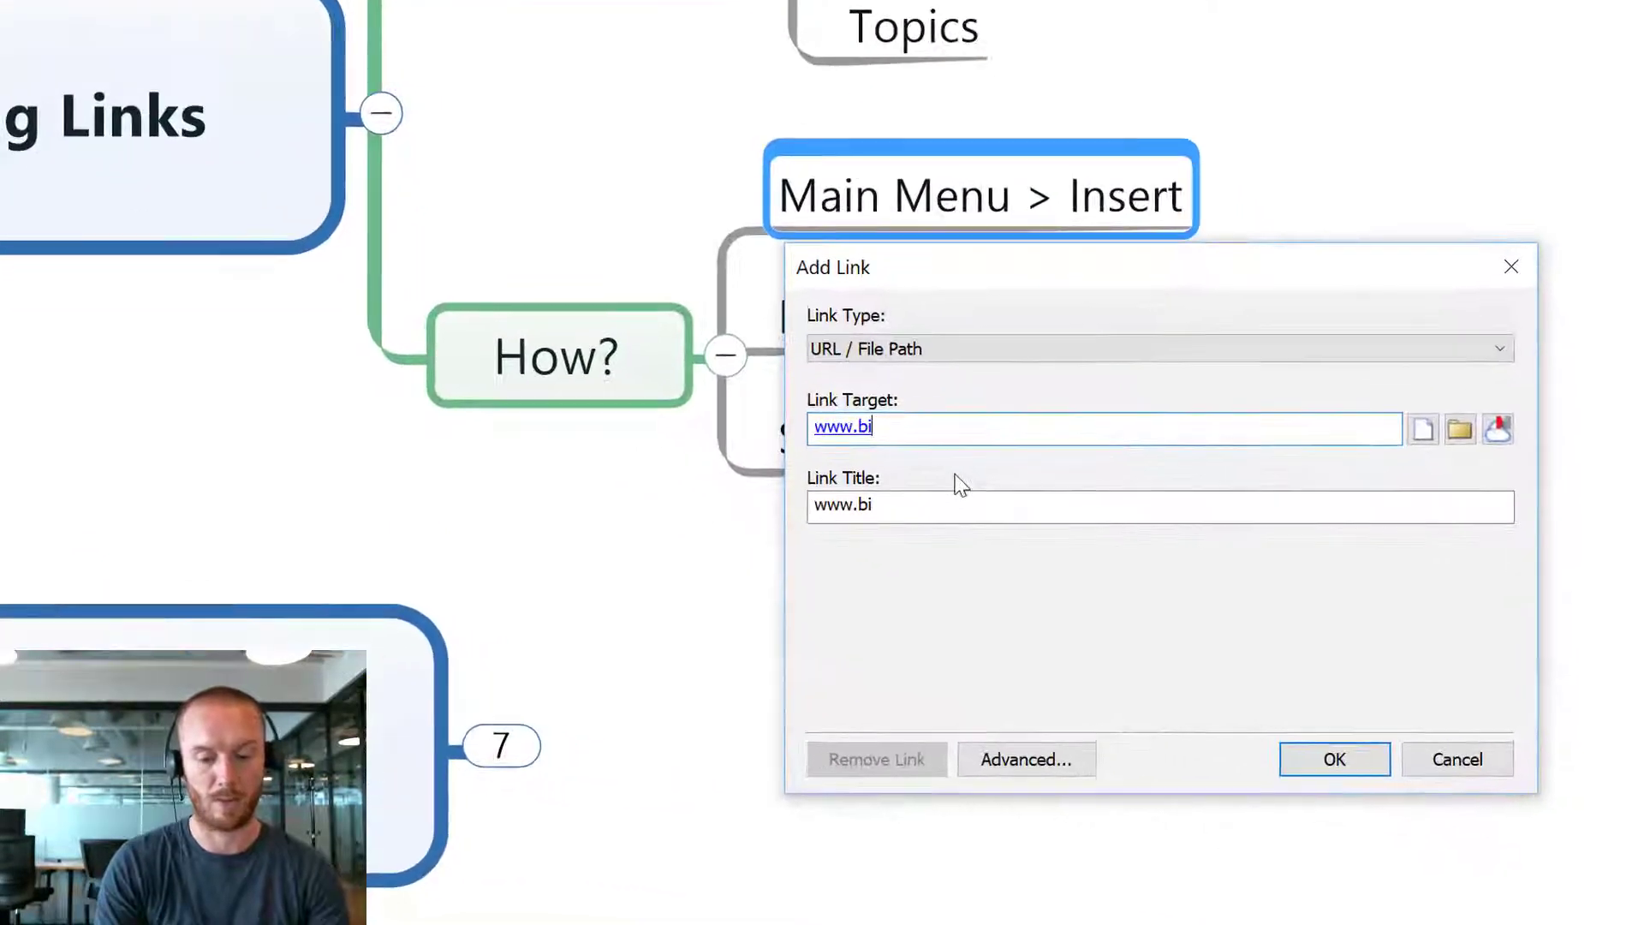
pyautogui.write('ggerplate.com')
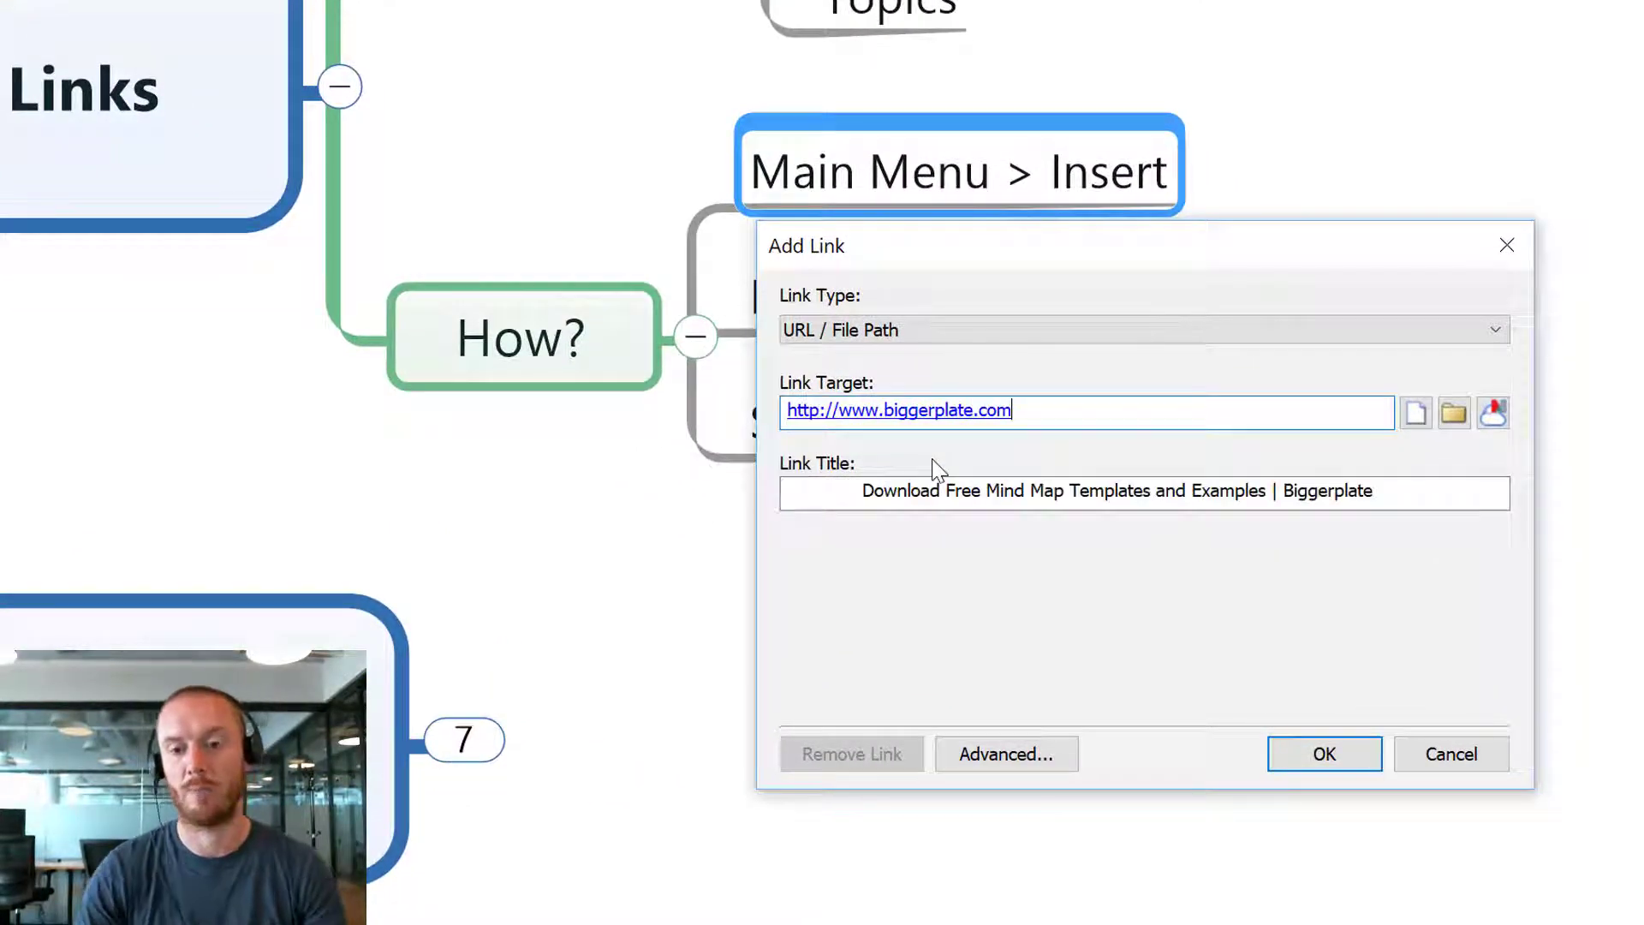
pyautogui.click(1325, 754)
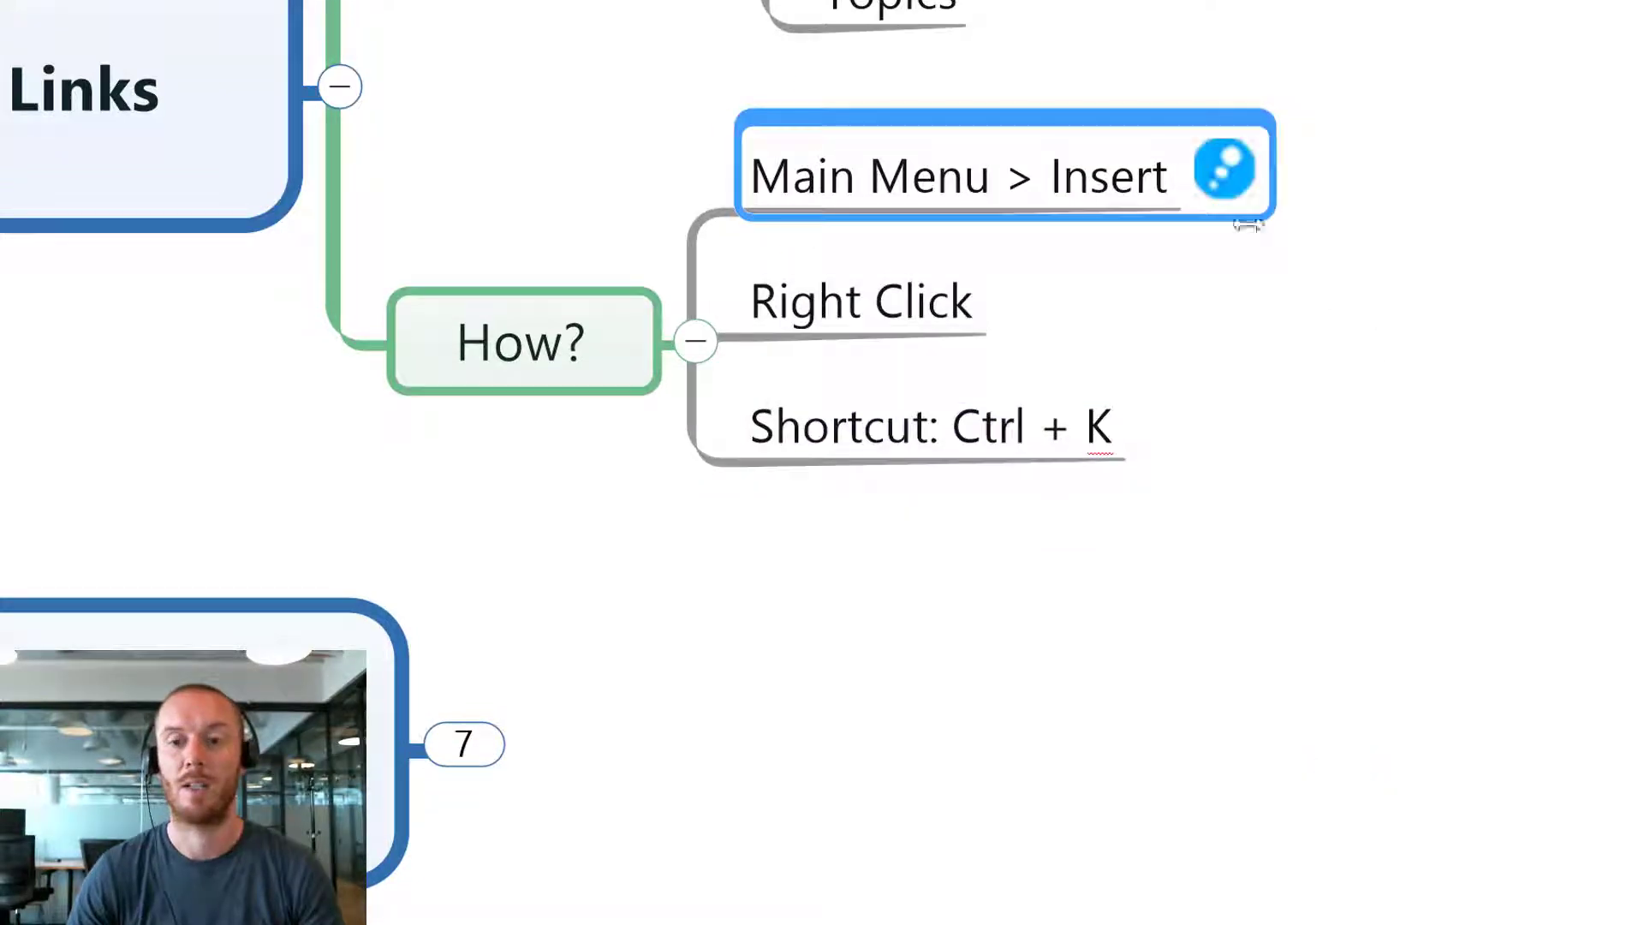
pyautogui.moveTo(1220, 194)
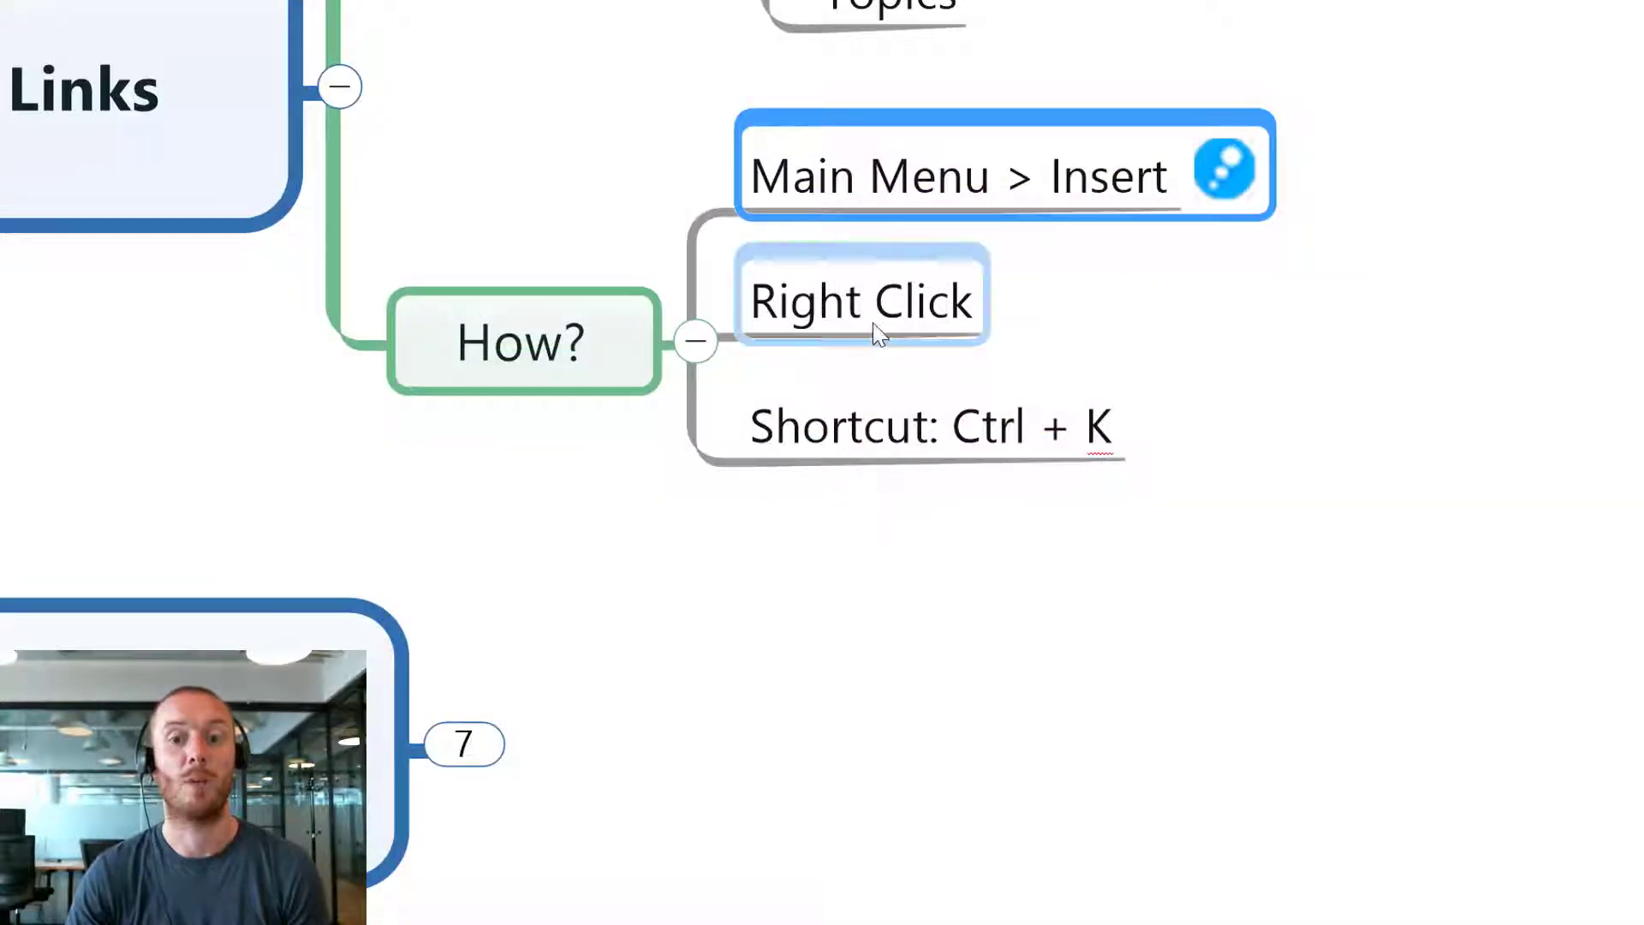
# Link the Right Click topic to the file G: > My Drive > Biggerplate 3.0.mmap.
pyautogui.click(875, 330)
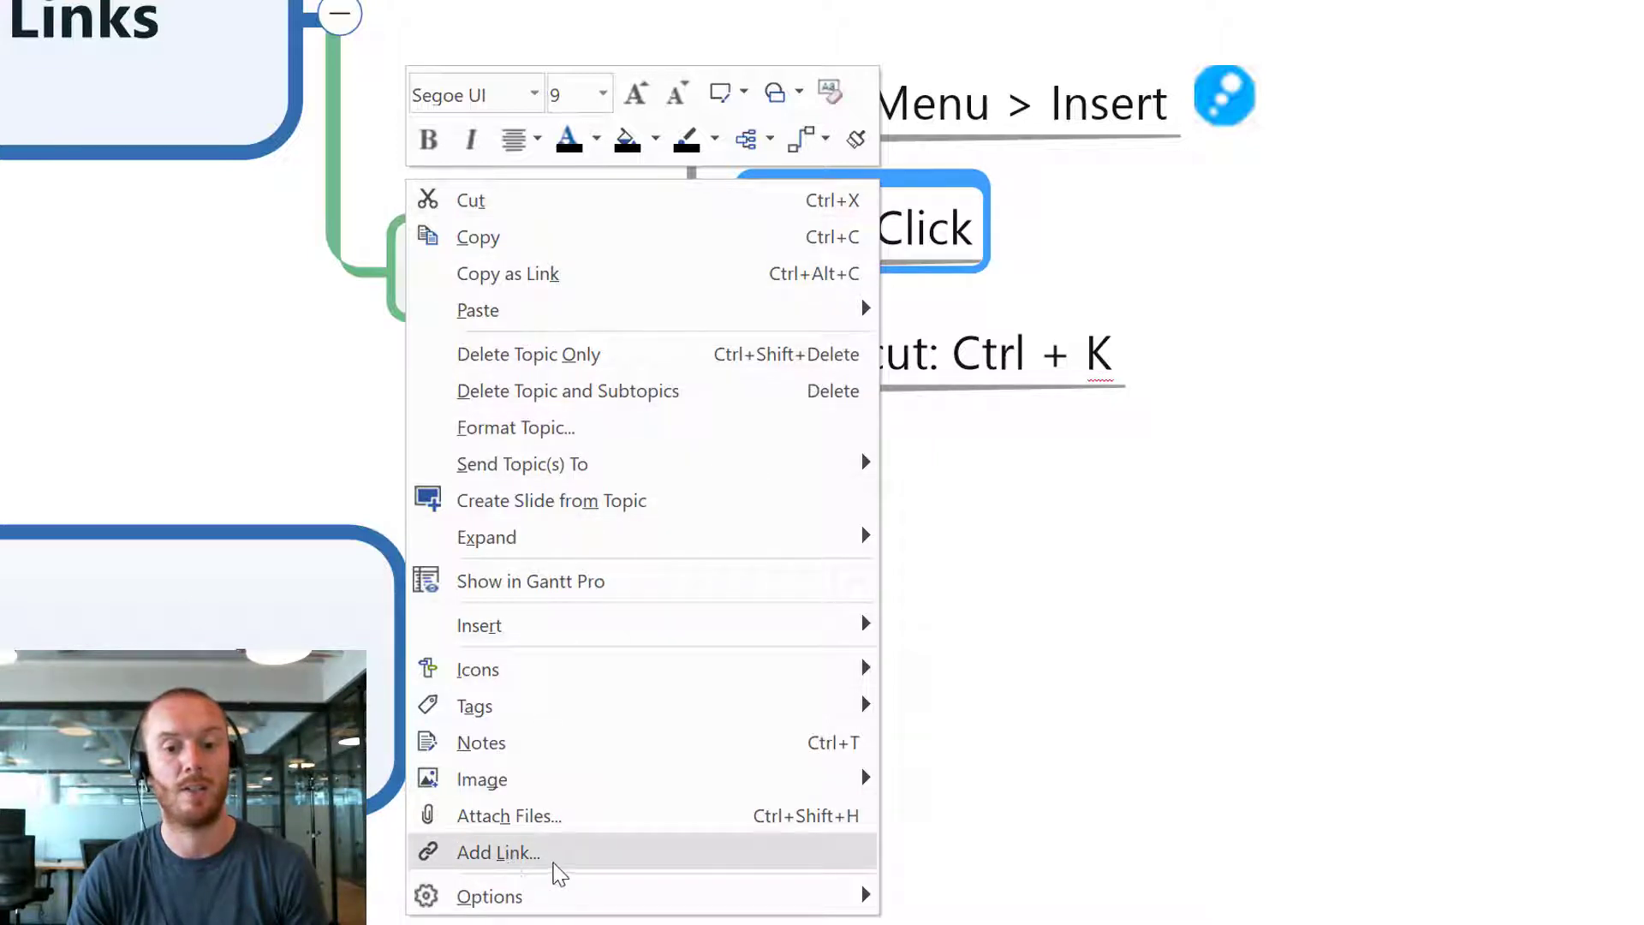
pyautogui.click(525, 857)
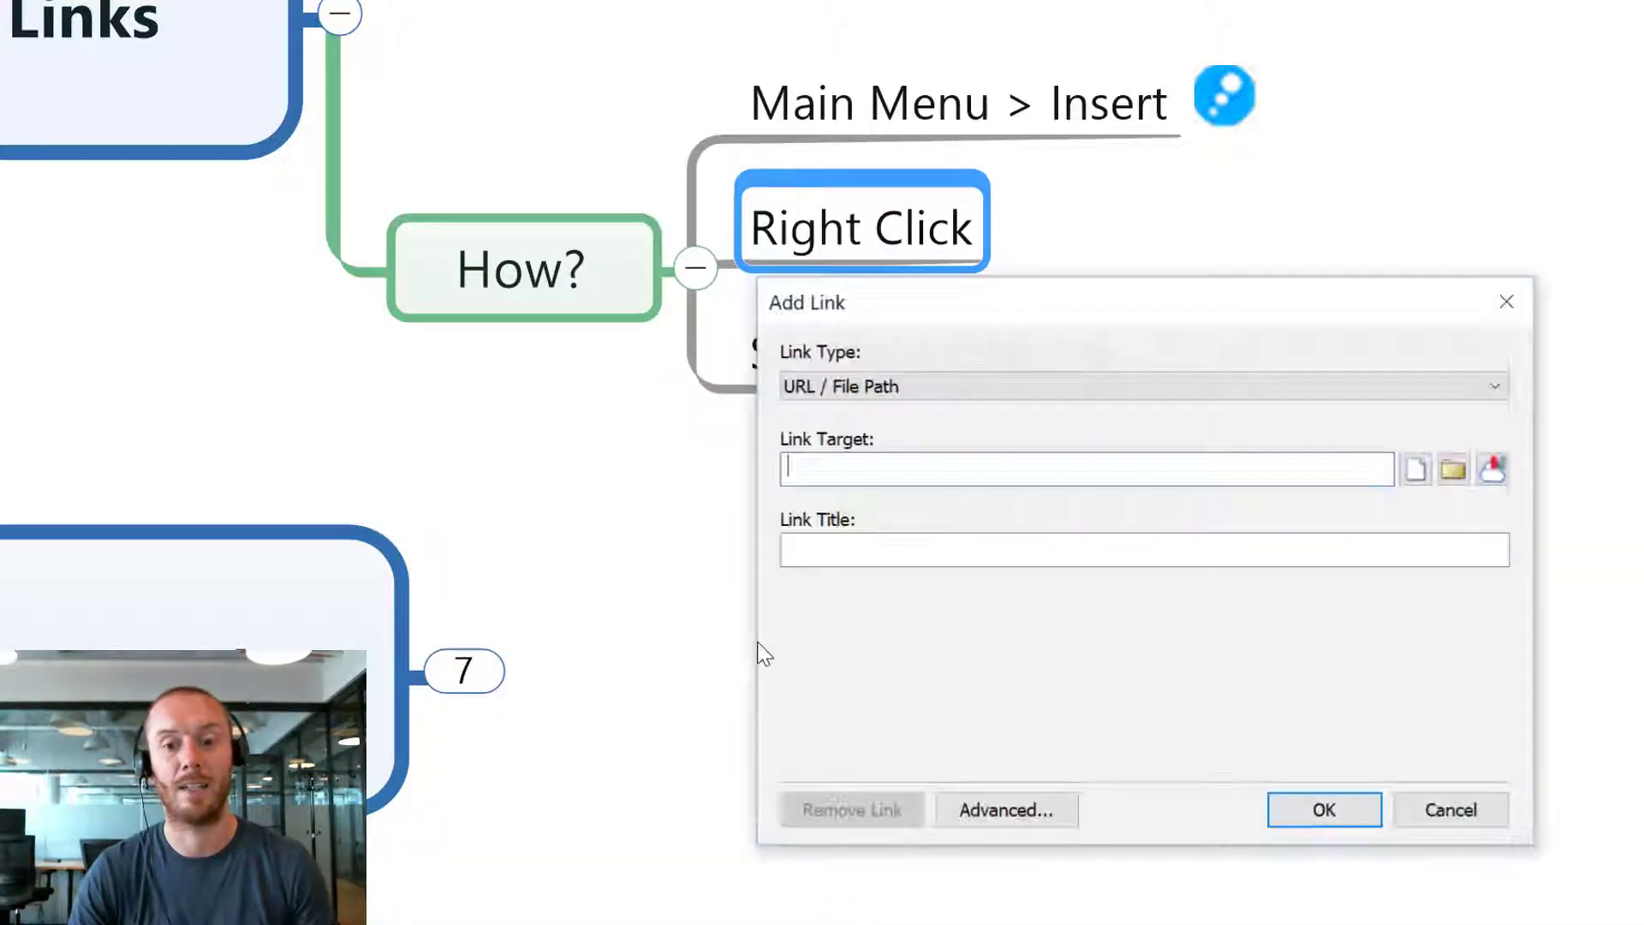
pyautogui.click(1411, 466)
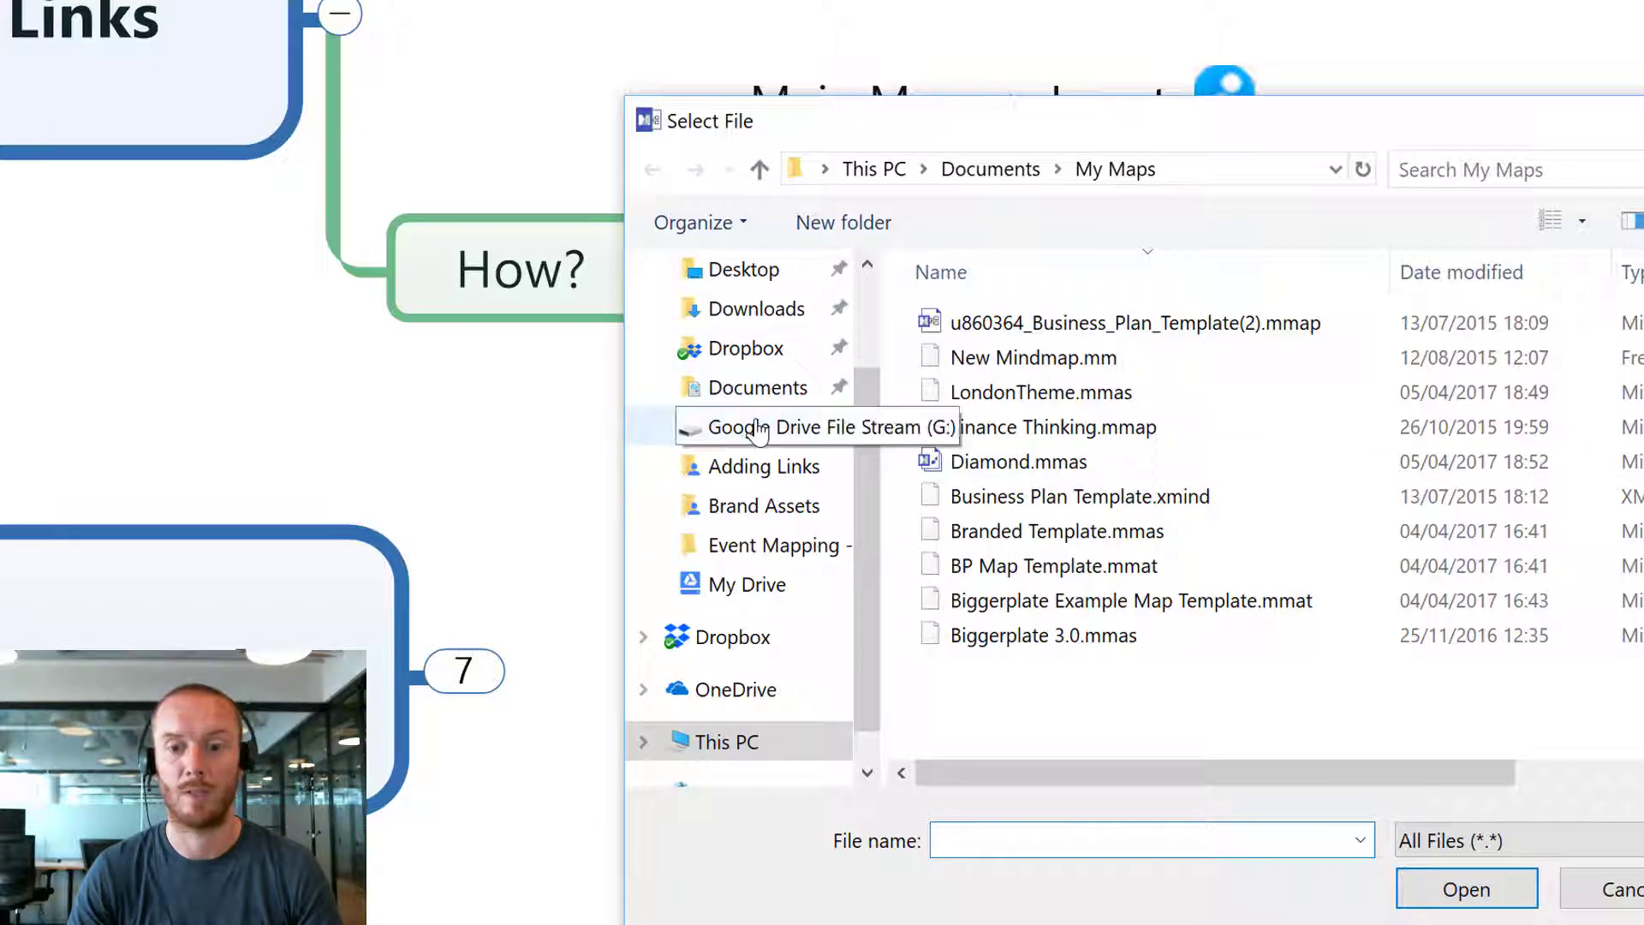
pyautogui.click(759, 428)
pyautogui.doubleClick(1027, 329)
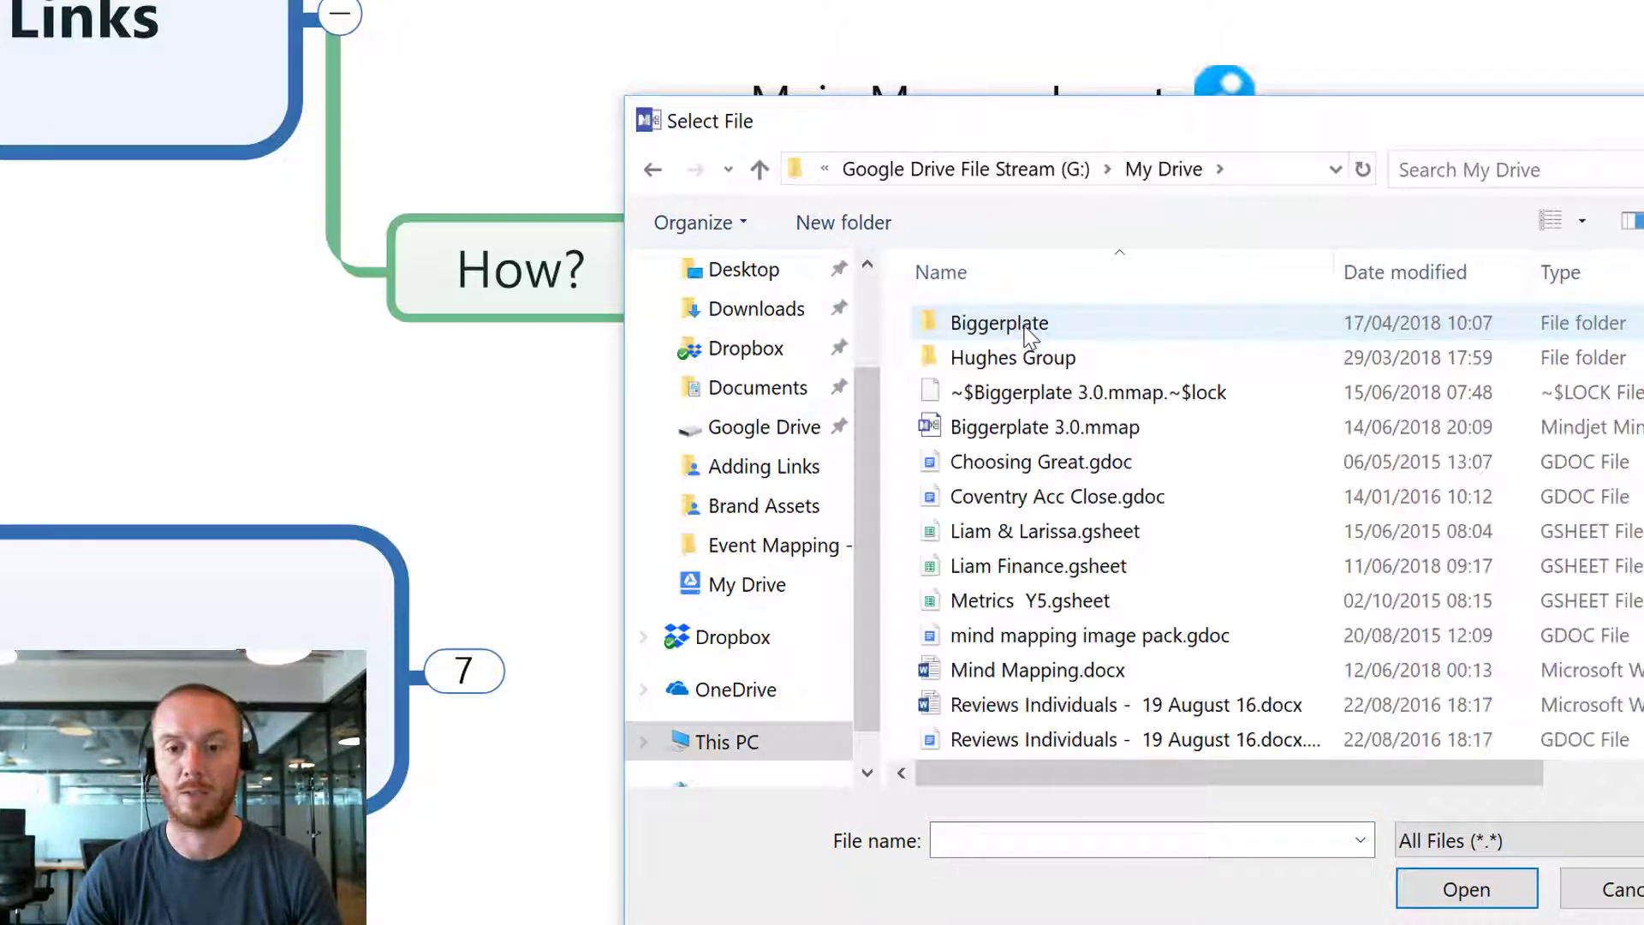
pyautogui.doubleClick(1017, 428)
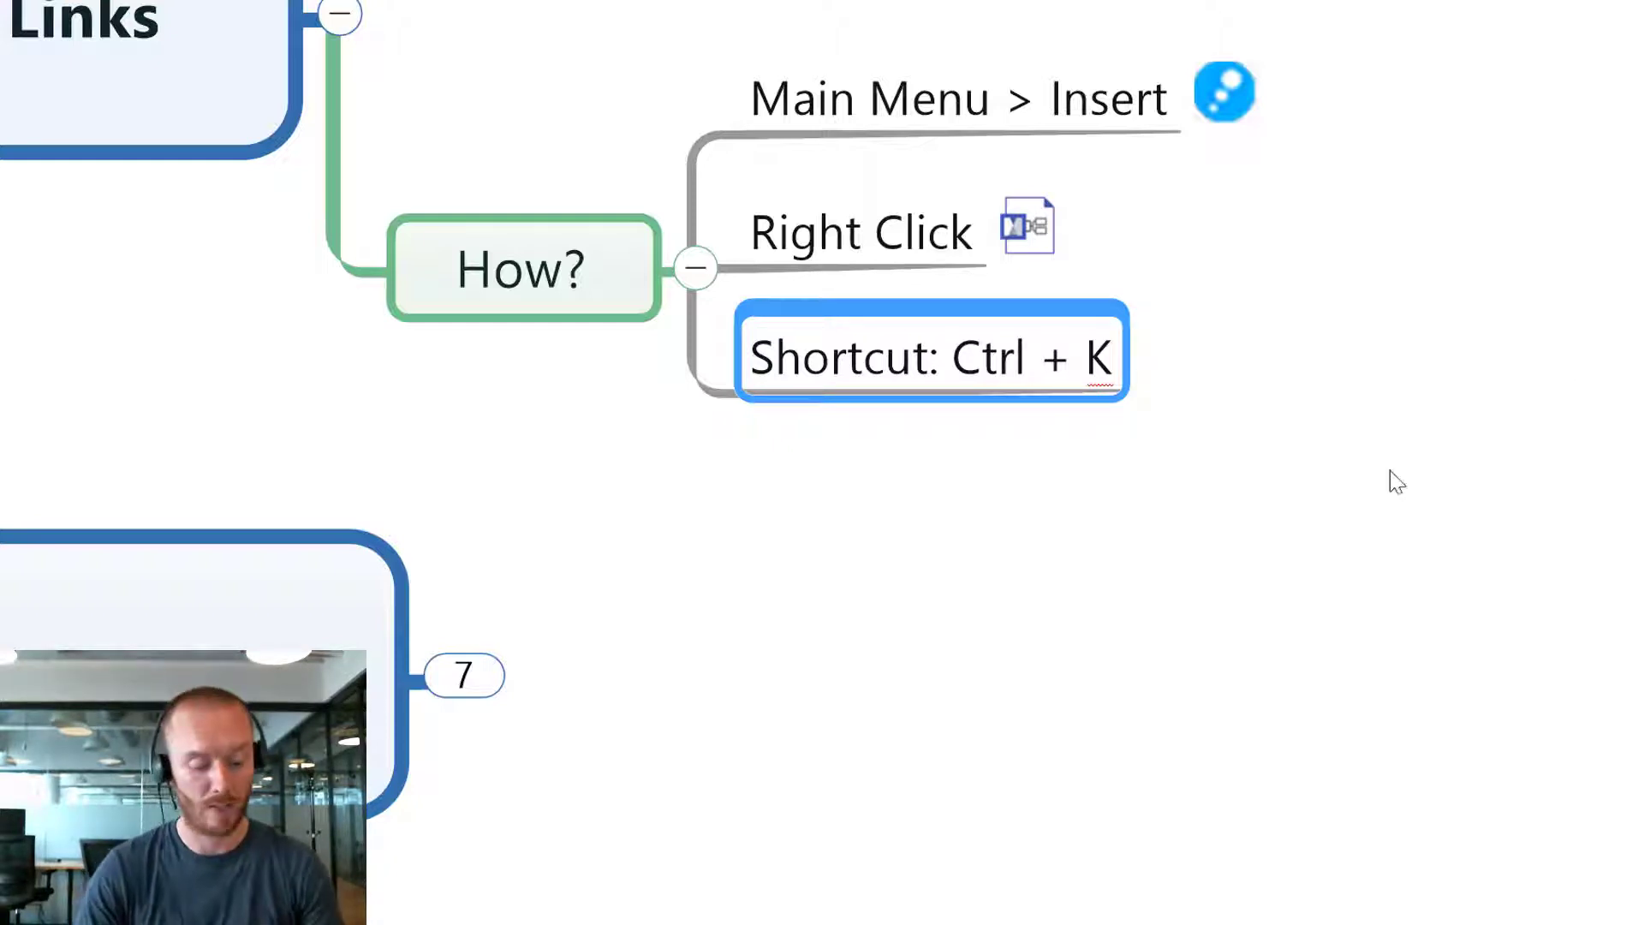
# Link Shortcut: Ctrl + K to the MindManager folder, then bring up the link's options.
pyautogui.hotkey('ctrl', 'k')
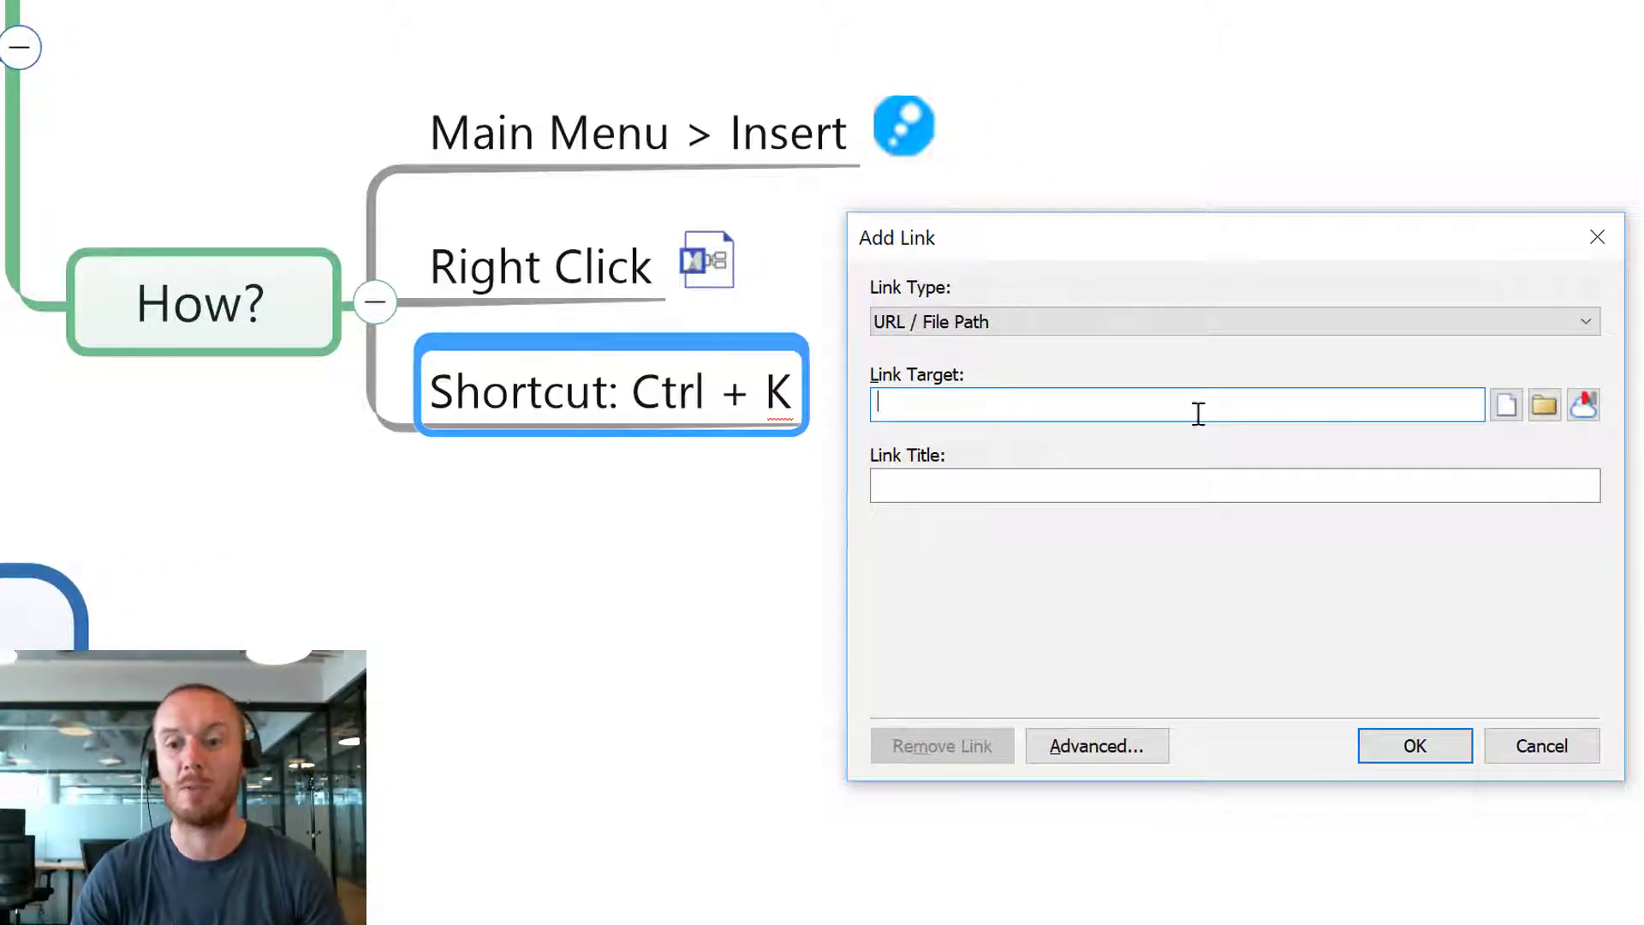
pyautogui.click(1544, 404)
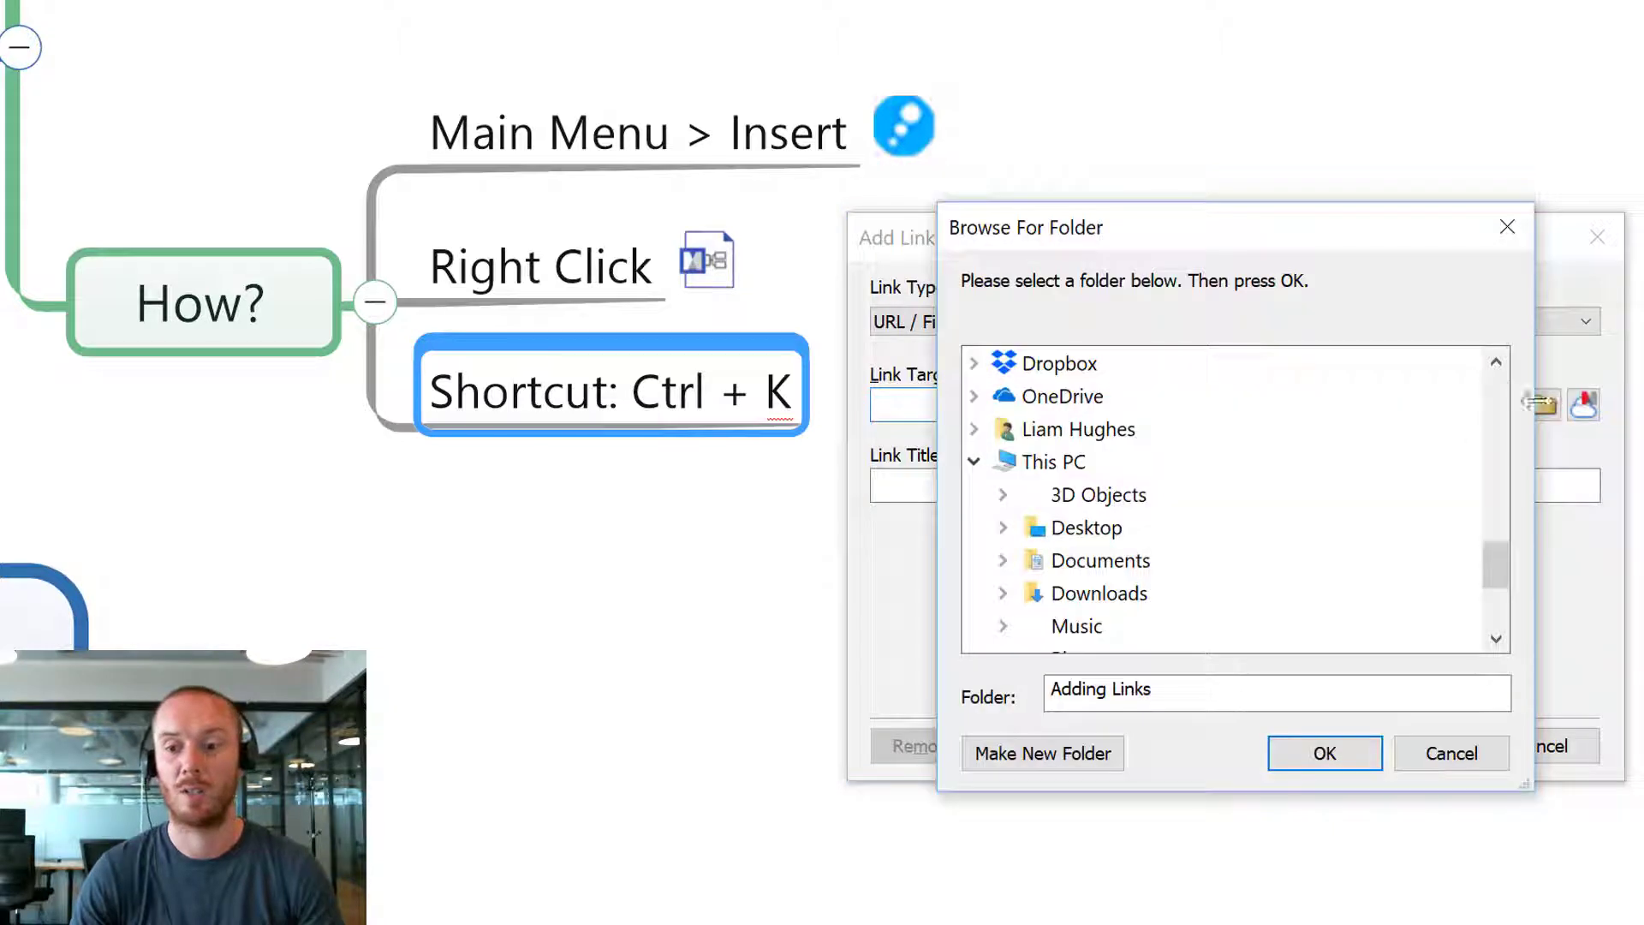
pyautogui.click(1243, 596)
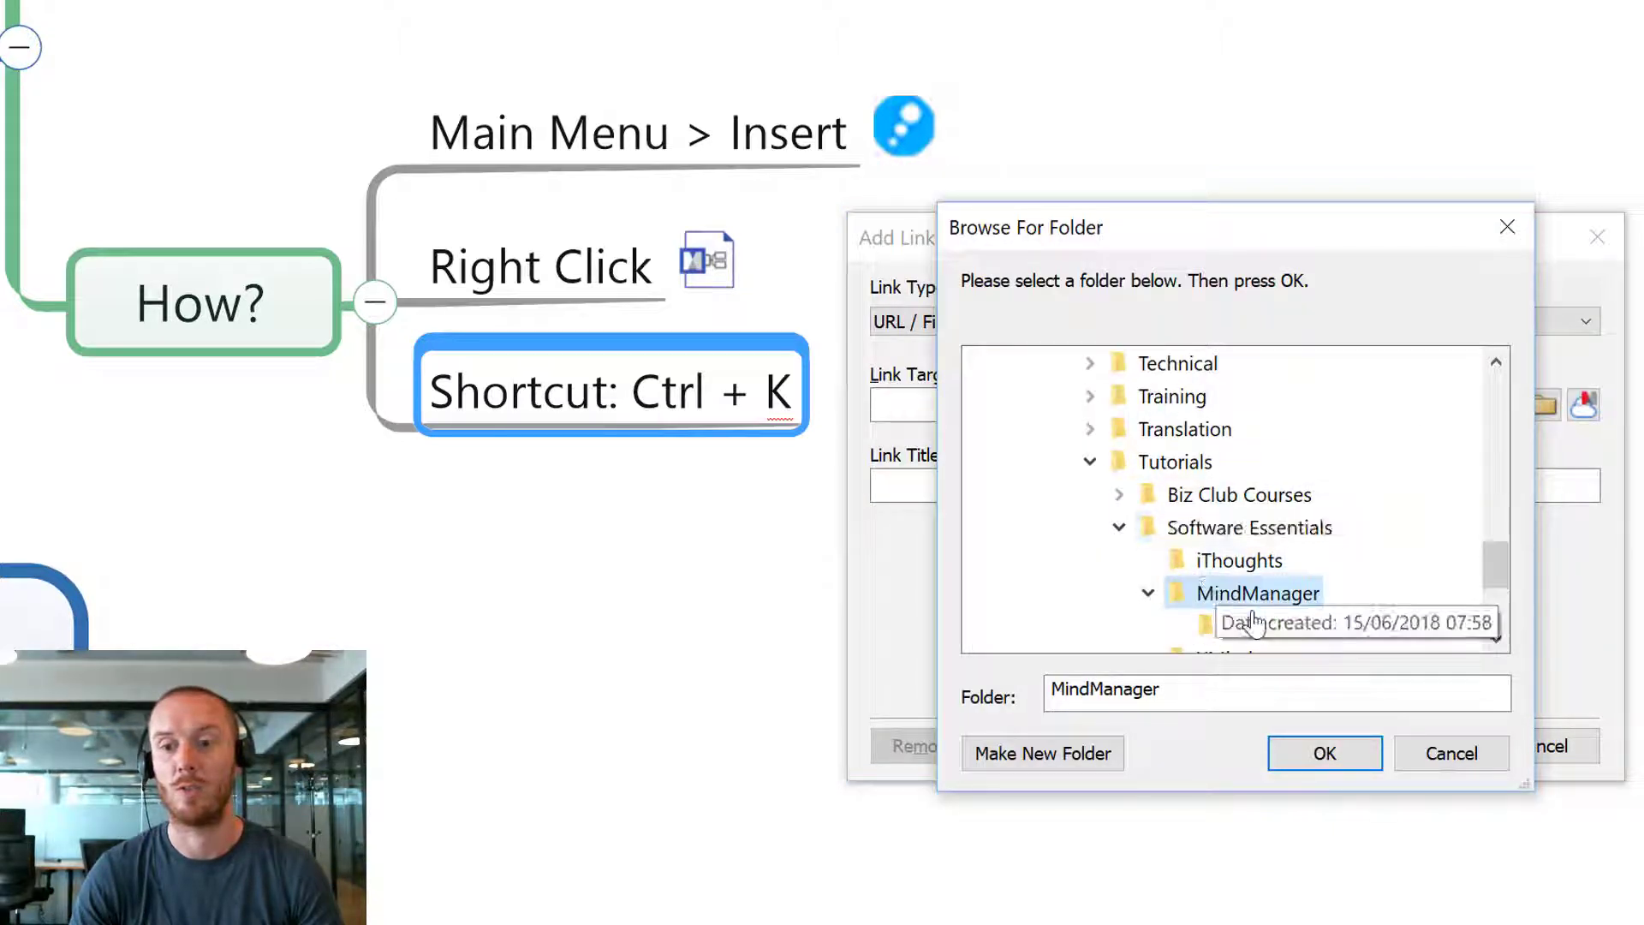
pyautogui.click(1325, 753)
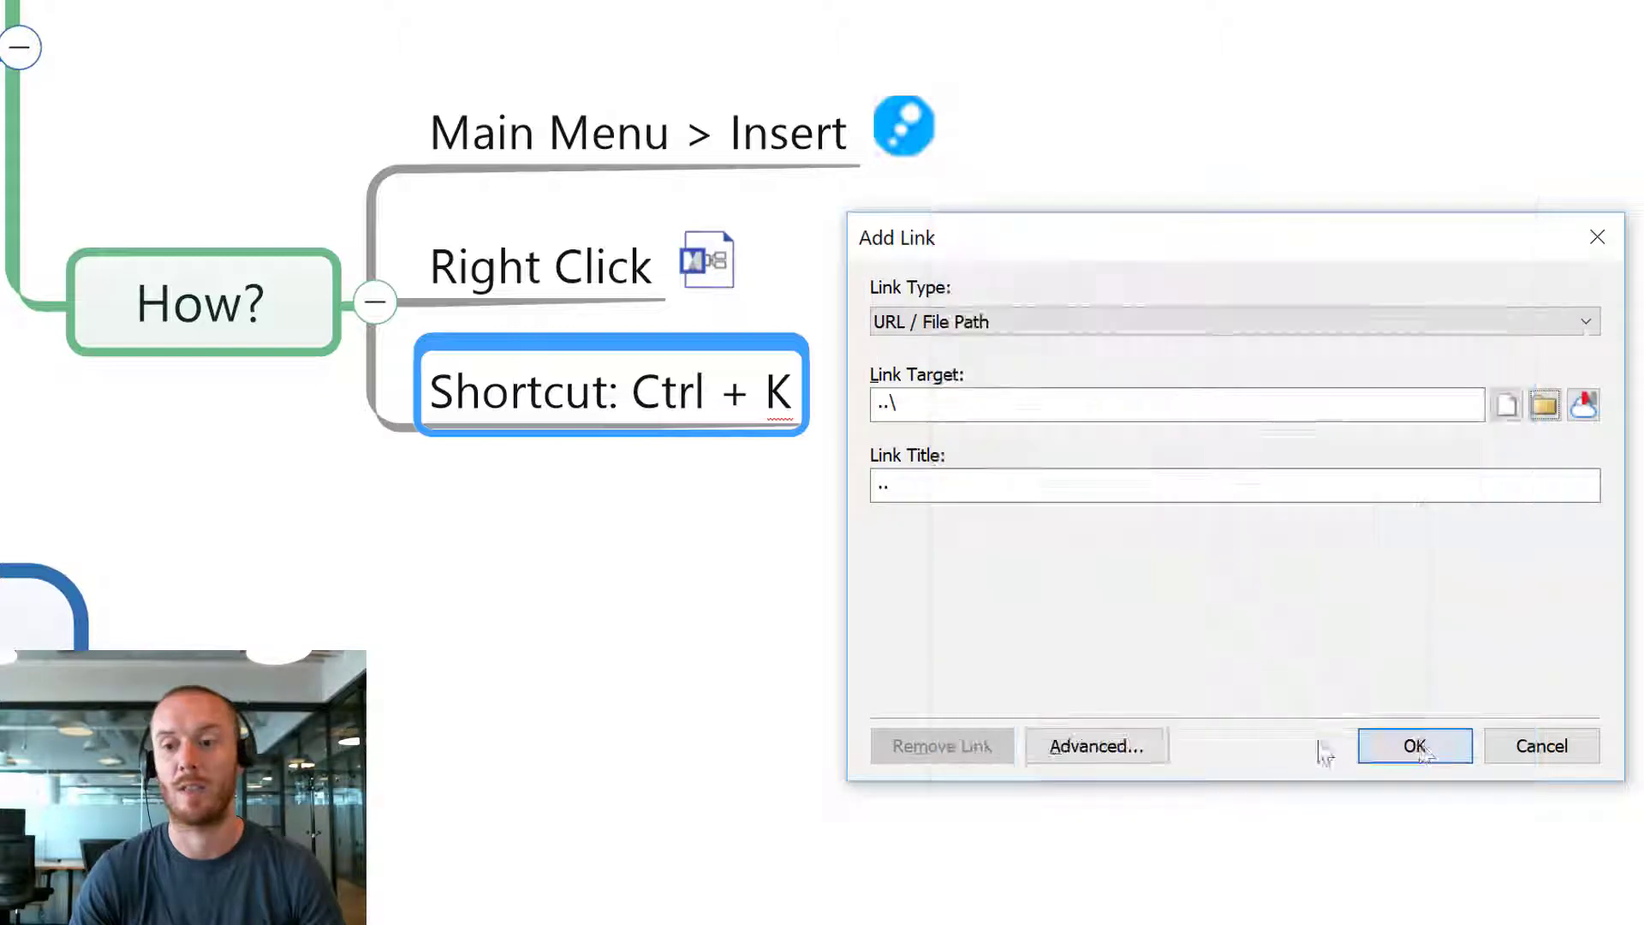
pyautogui.click(1426, 748)
pyautogui.moveTo(859, 396)
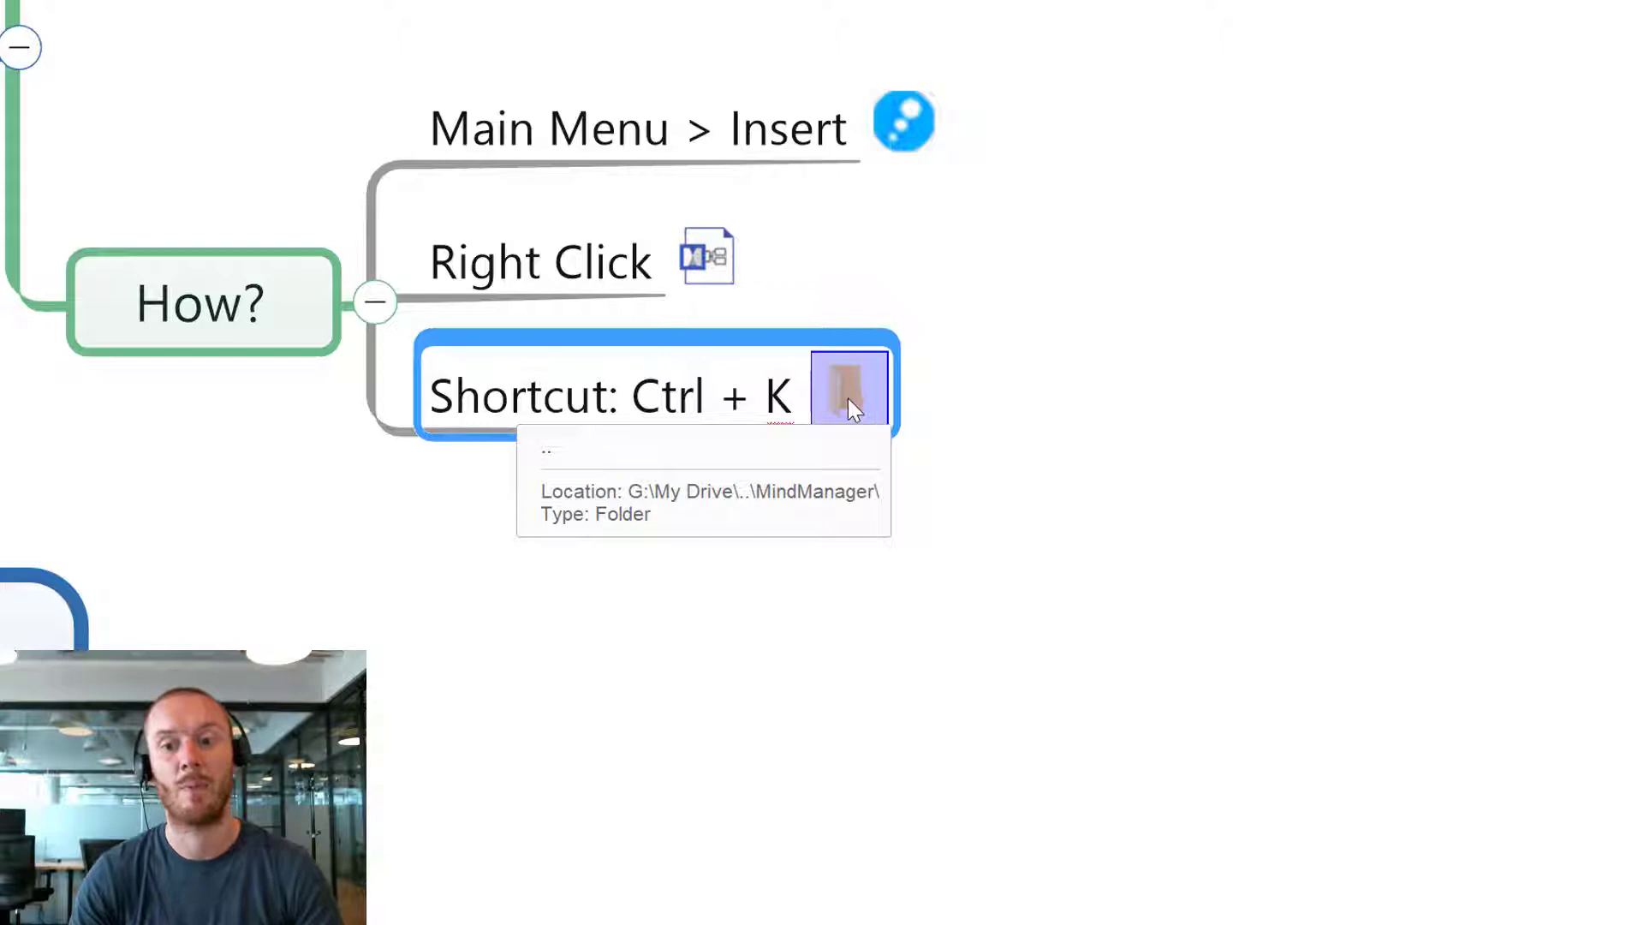
pyautogui.rightClick(845, 398)
# Open the linked MindManager folder in File Explorer, then close it and deselect topics.
pyautogui.click(721, 450)
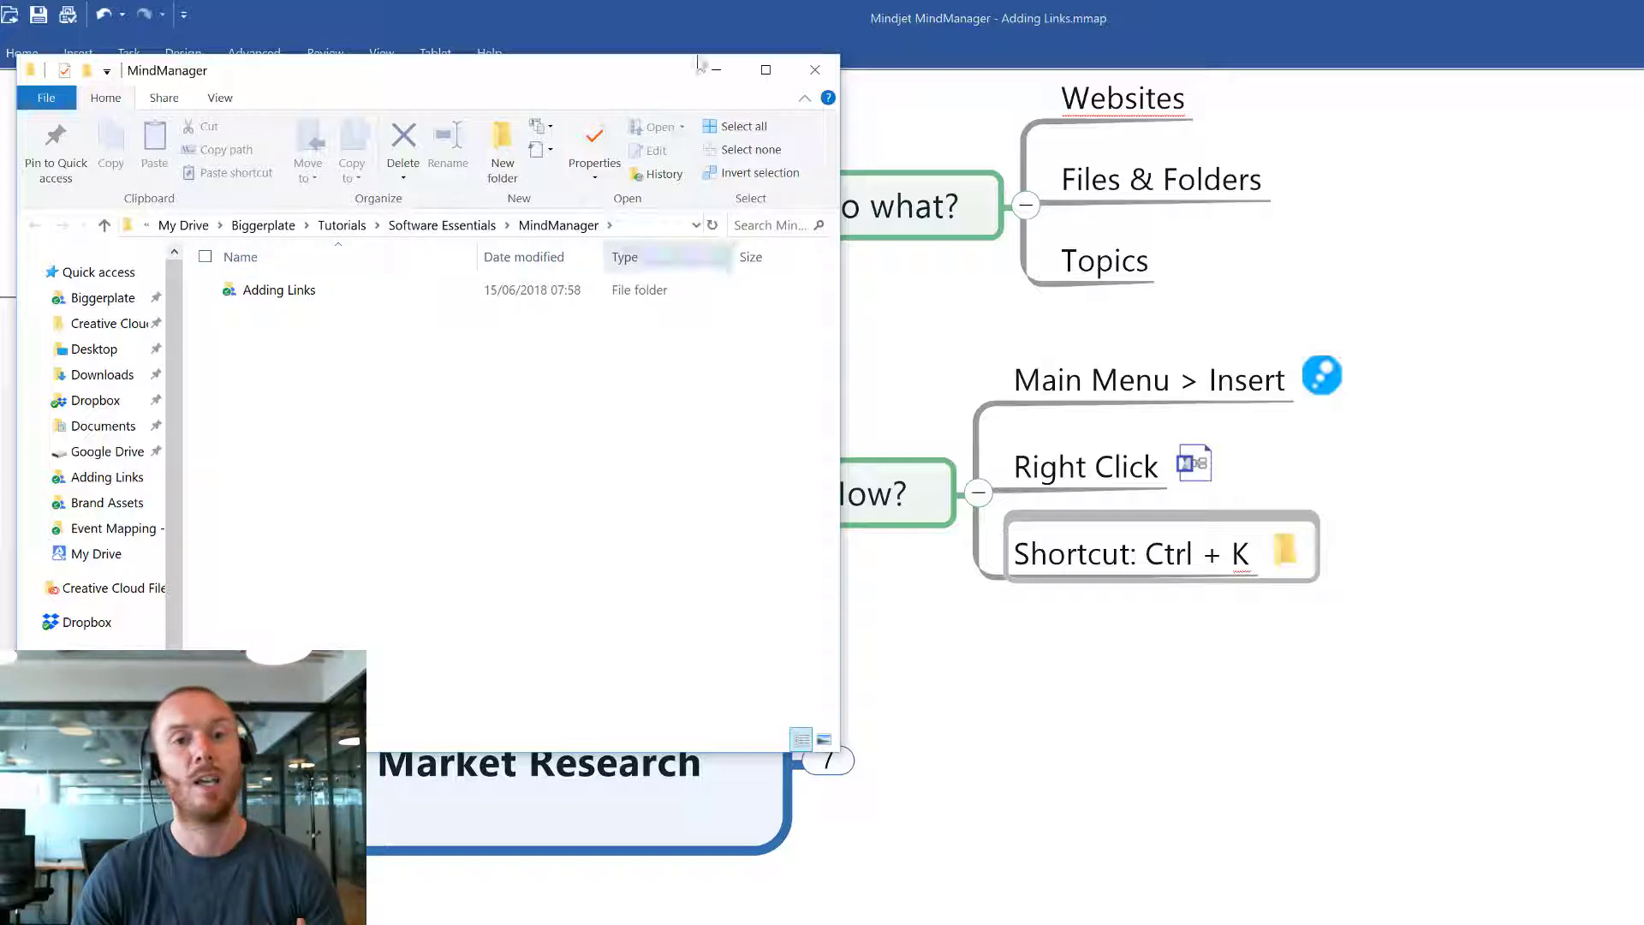
pyautogui.click(813, 78)
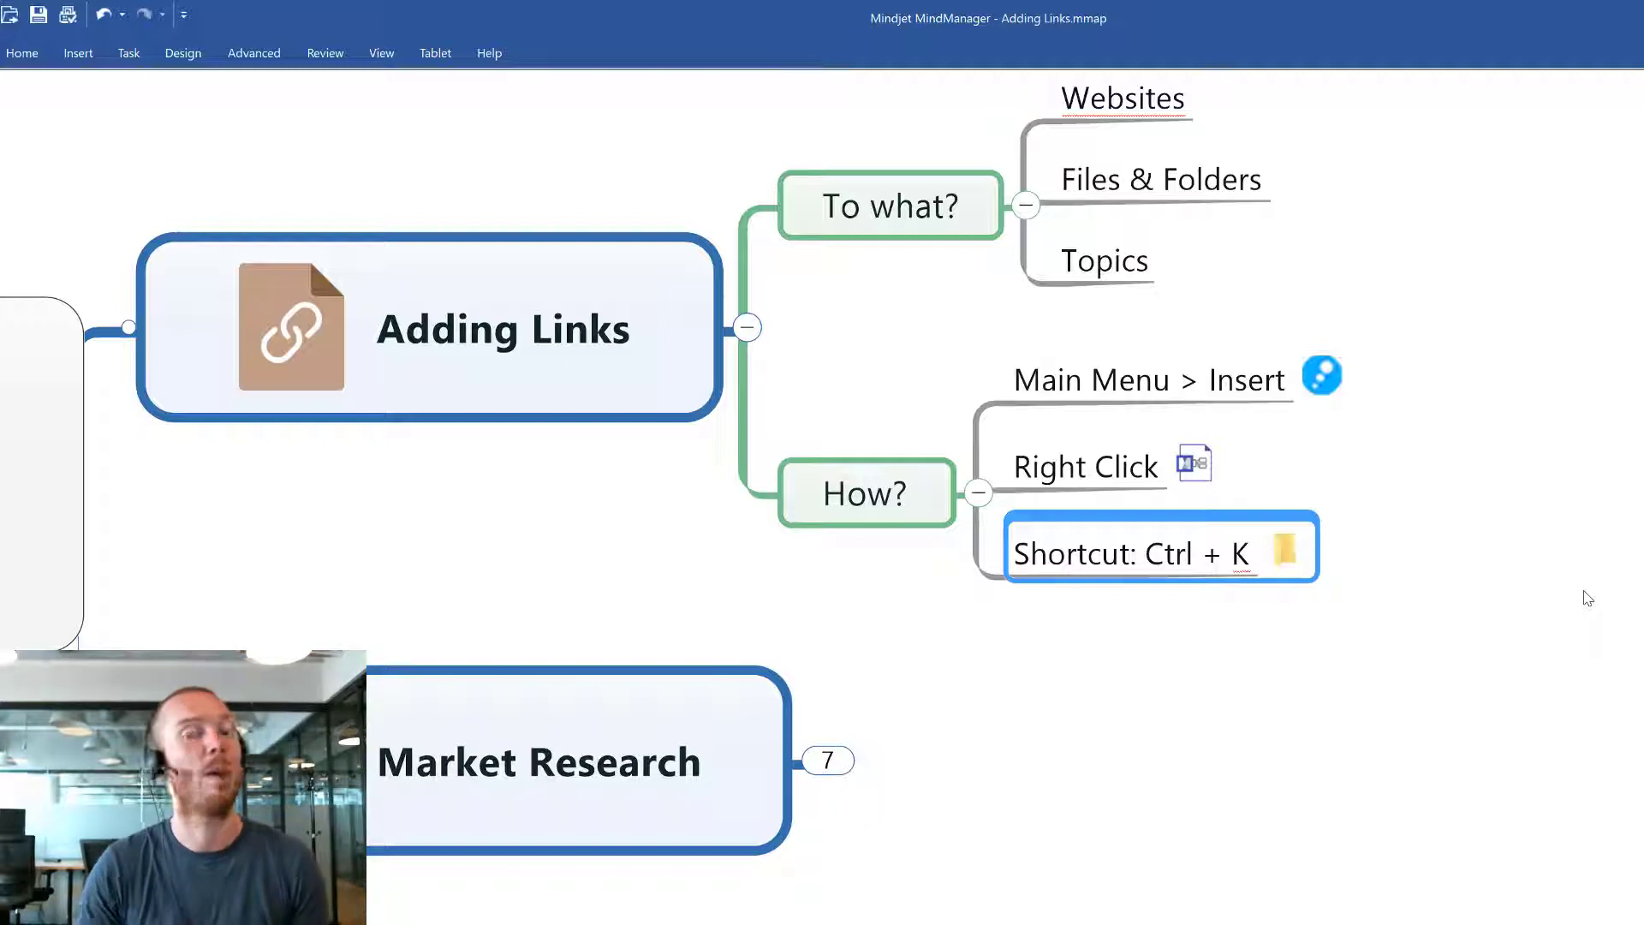
pyautogui.click(1346, 734)
# Expand Market Research to show Competitors and Market Reports, moving to Competitor Alpha.
pyautogui.scroll(-1, 870, 690)
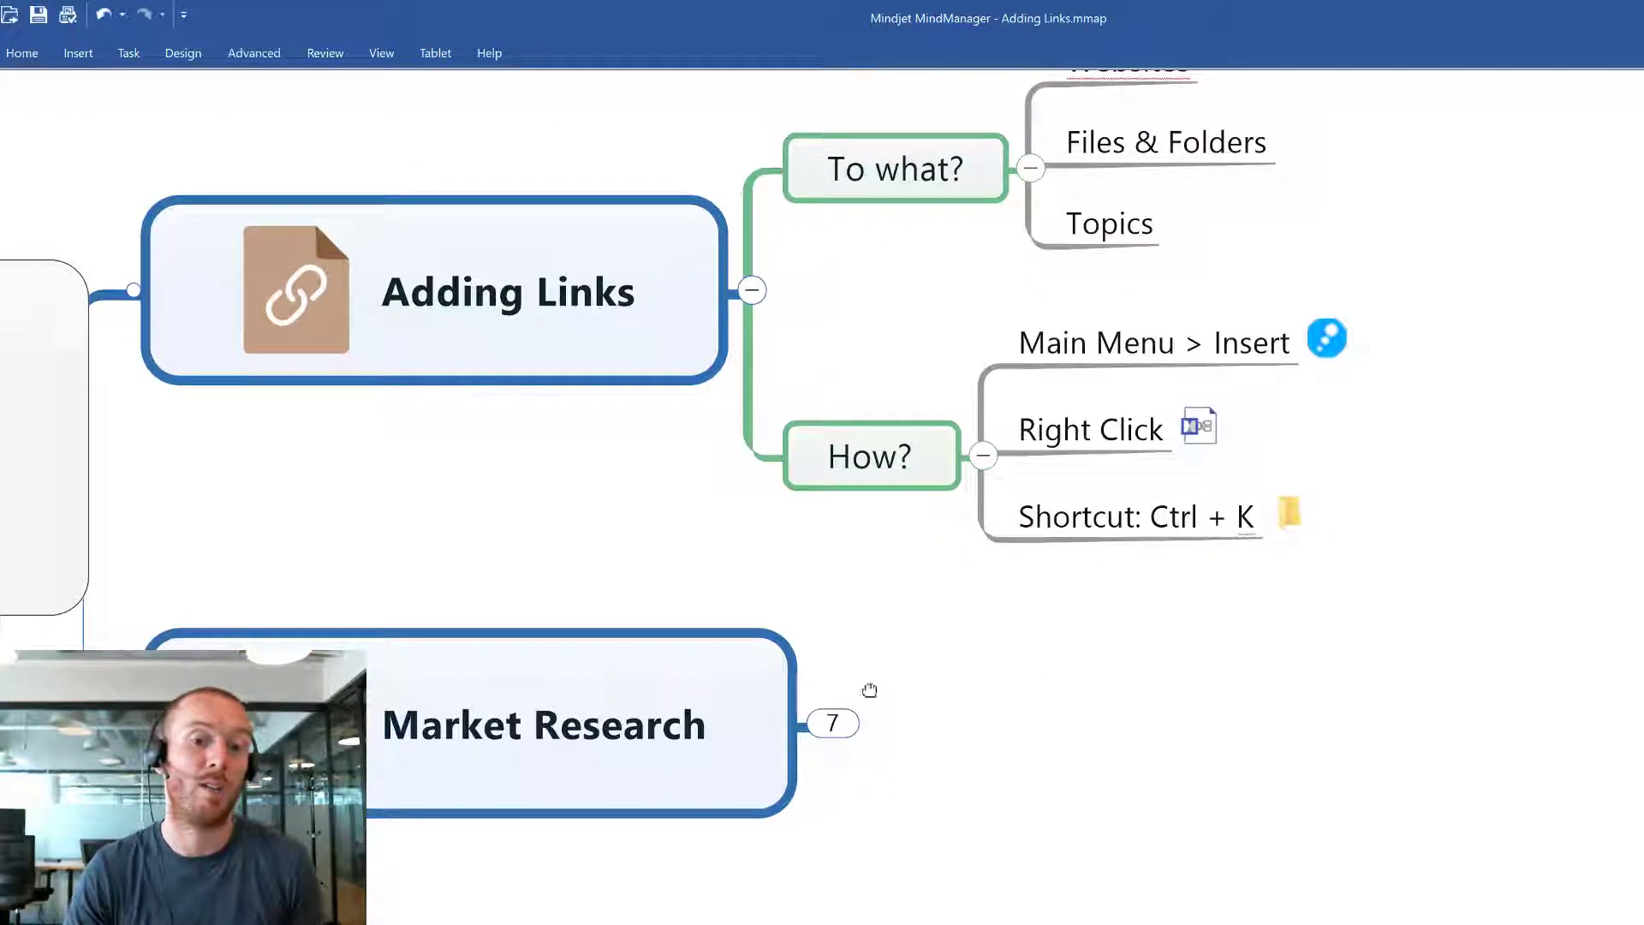
pyautogui.click(727, 709)
pyautogui.click(844, 707)
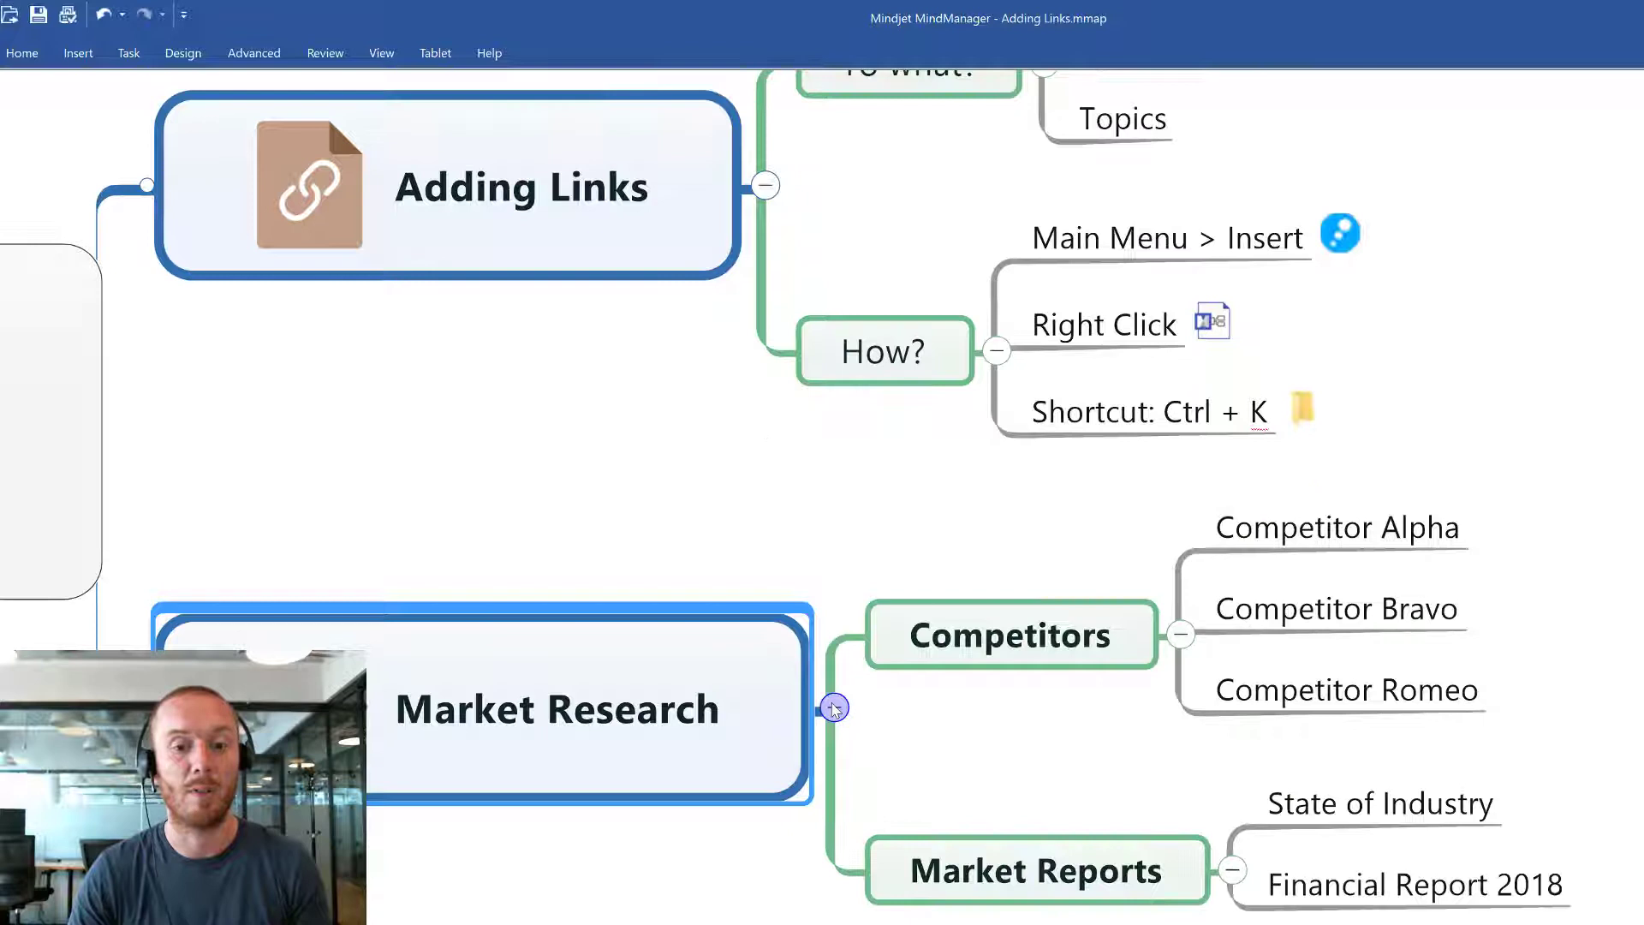
pyautogui.press('Right')
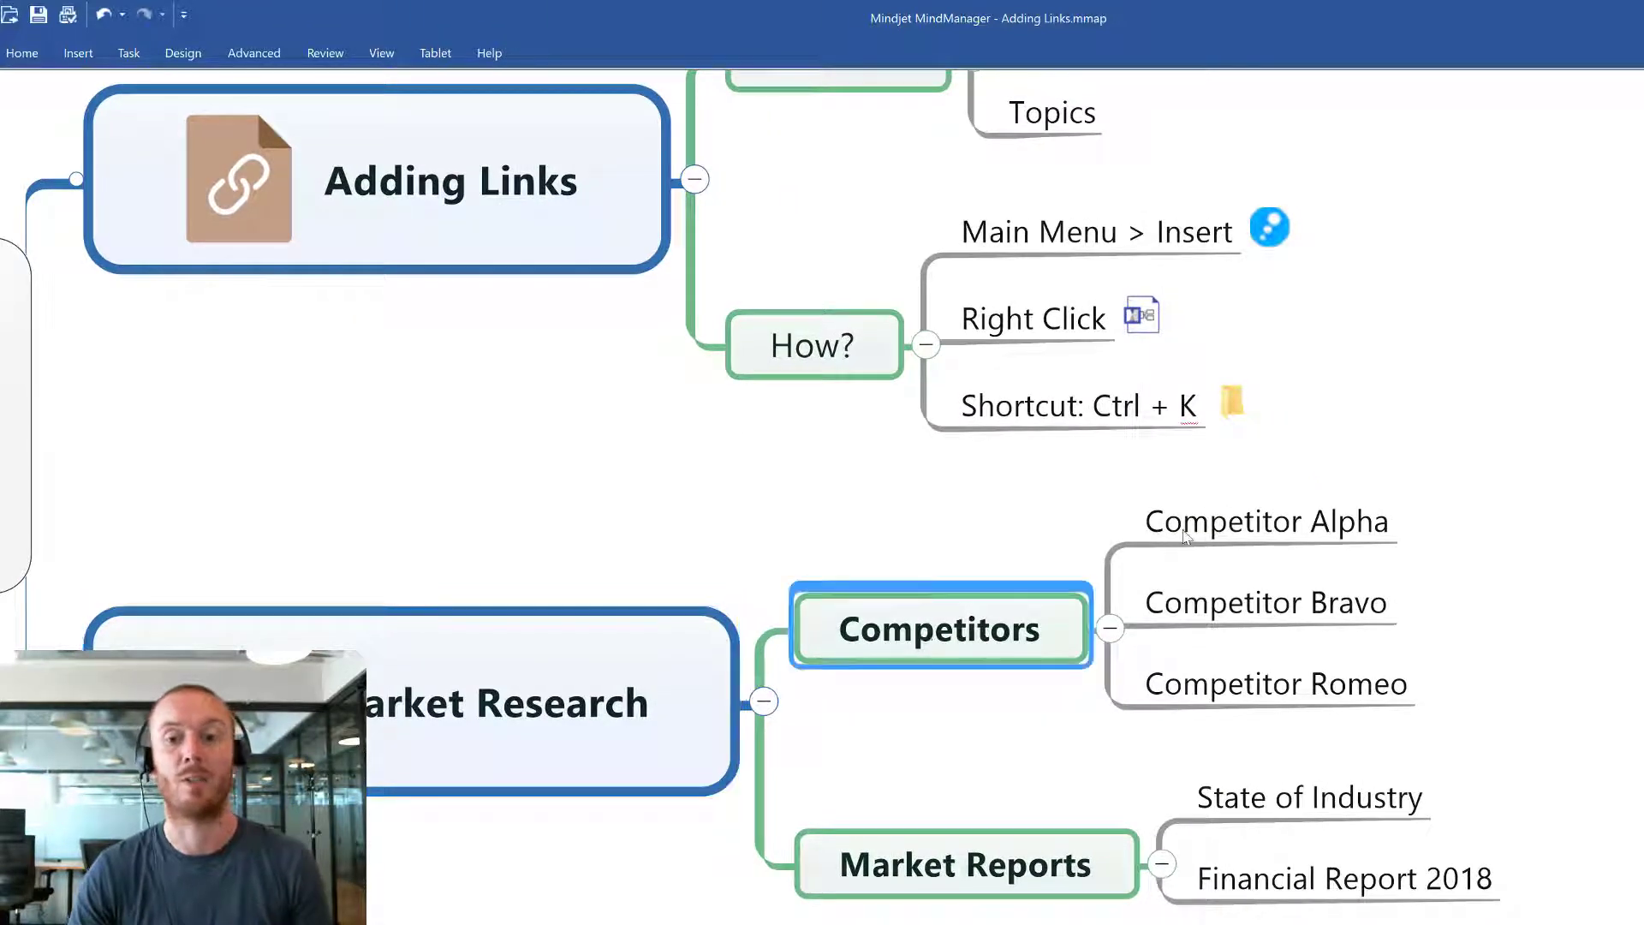
pyautogui.press('Right')
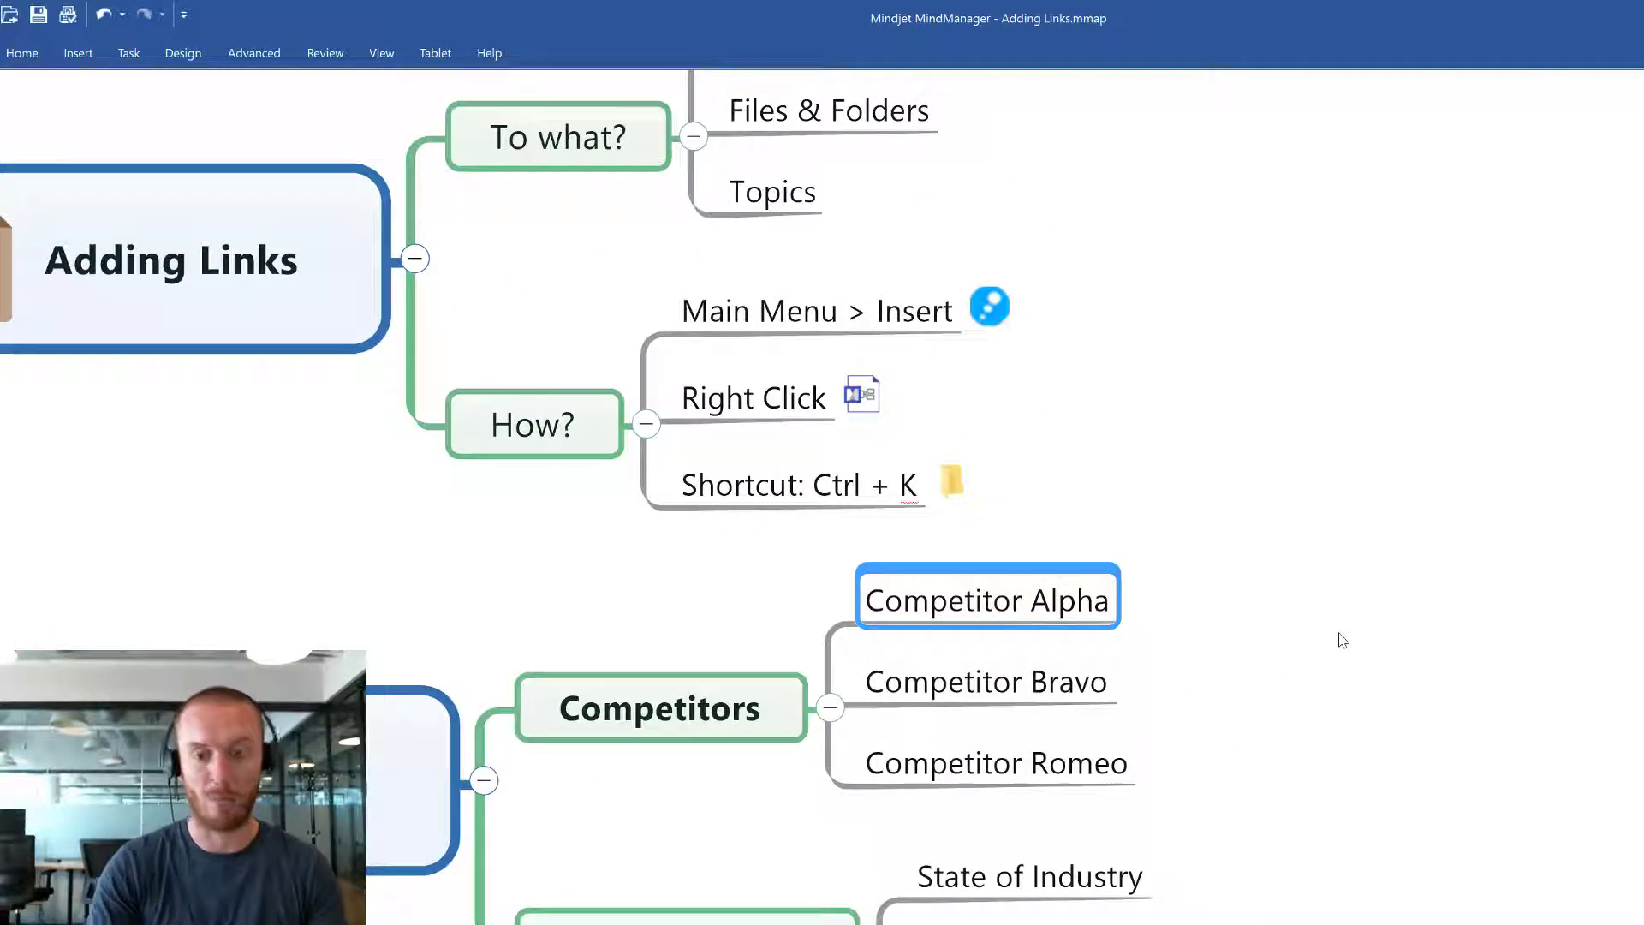
pyautogui.hotkey('ctrl', 'k')
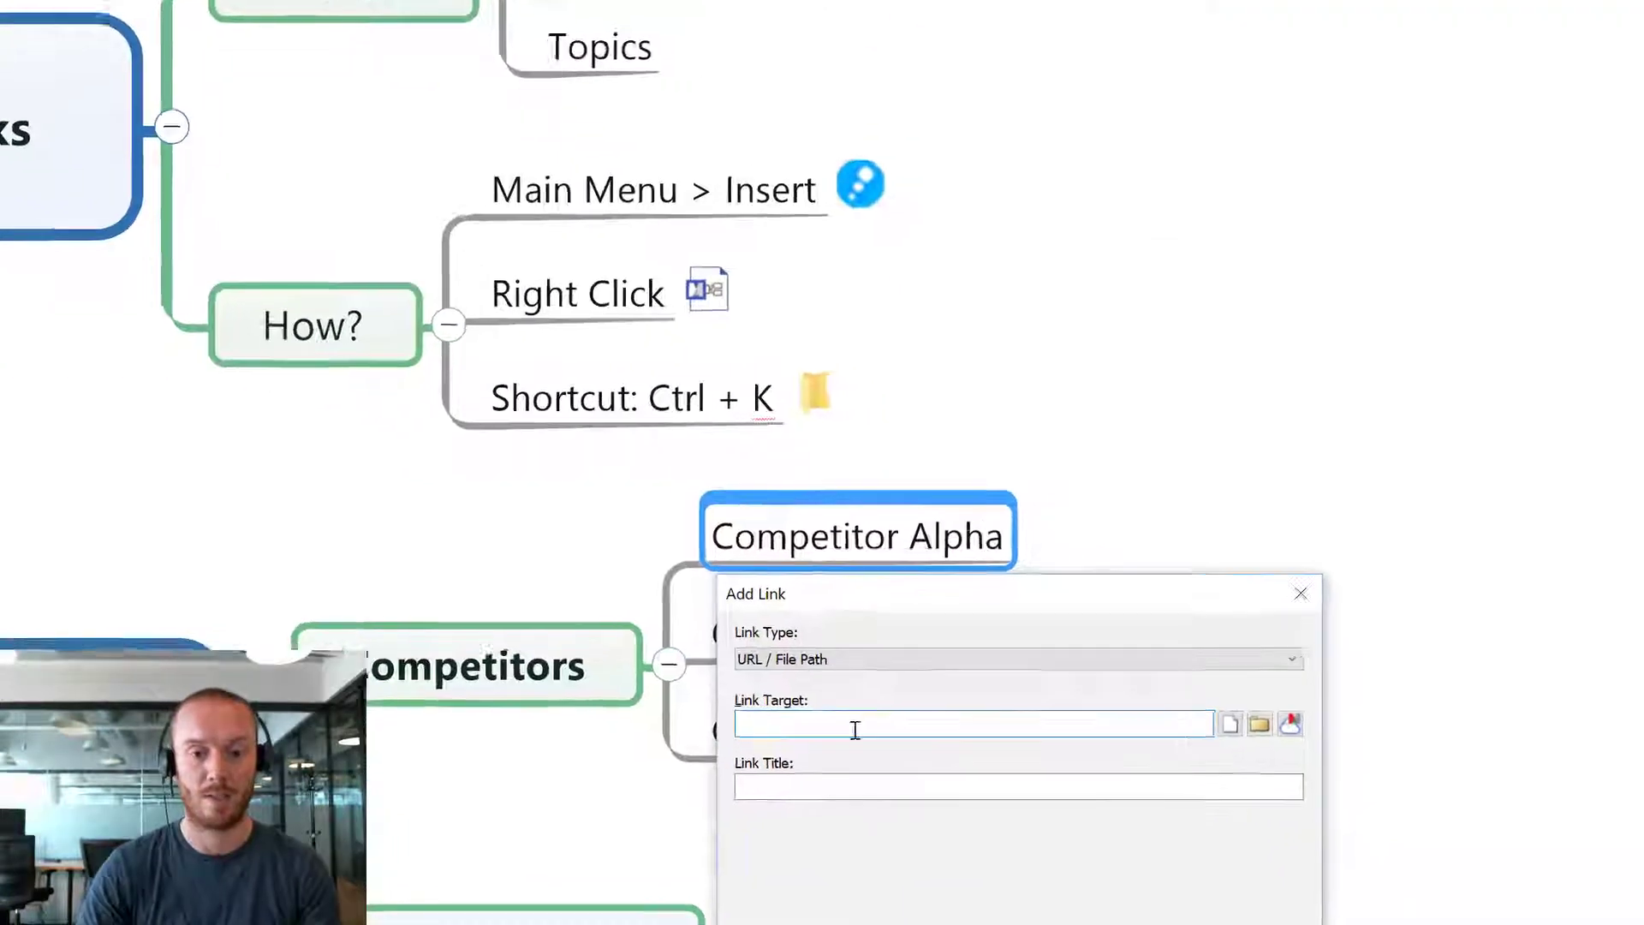
pyautogui.write('www.mind')
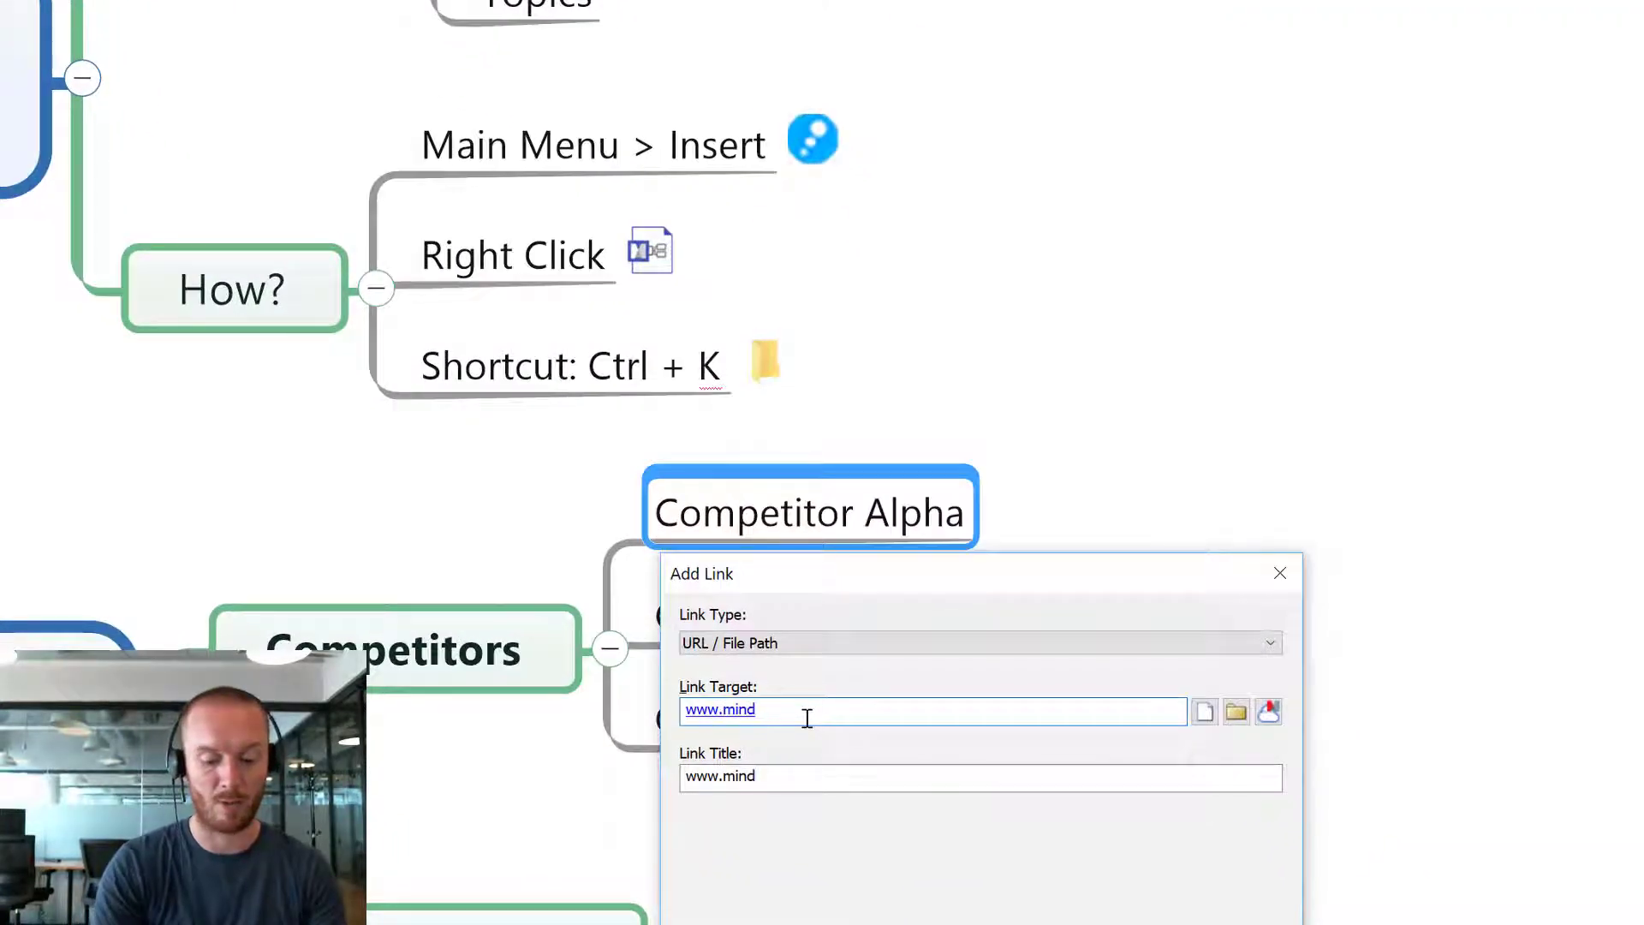
pyautogui.write('jet.com')
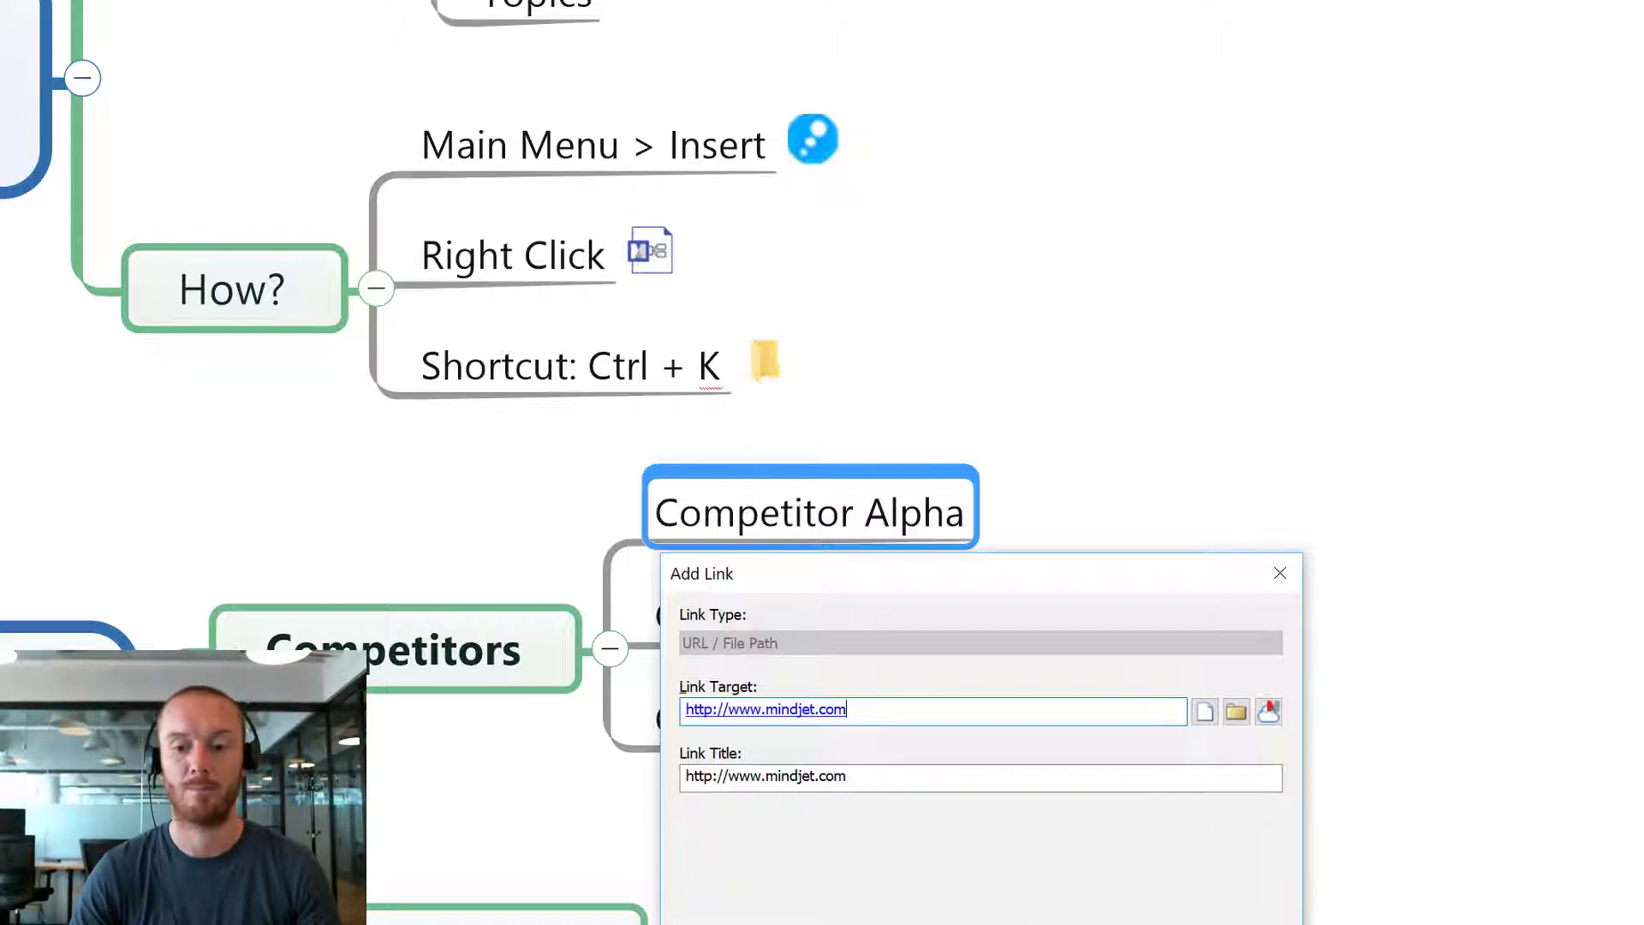
pyautogui.press('Return')
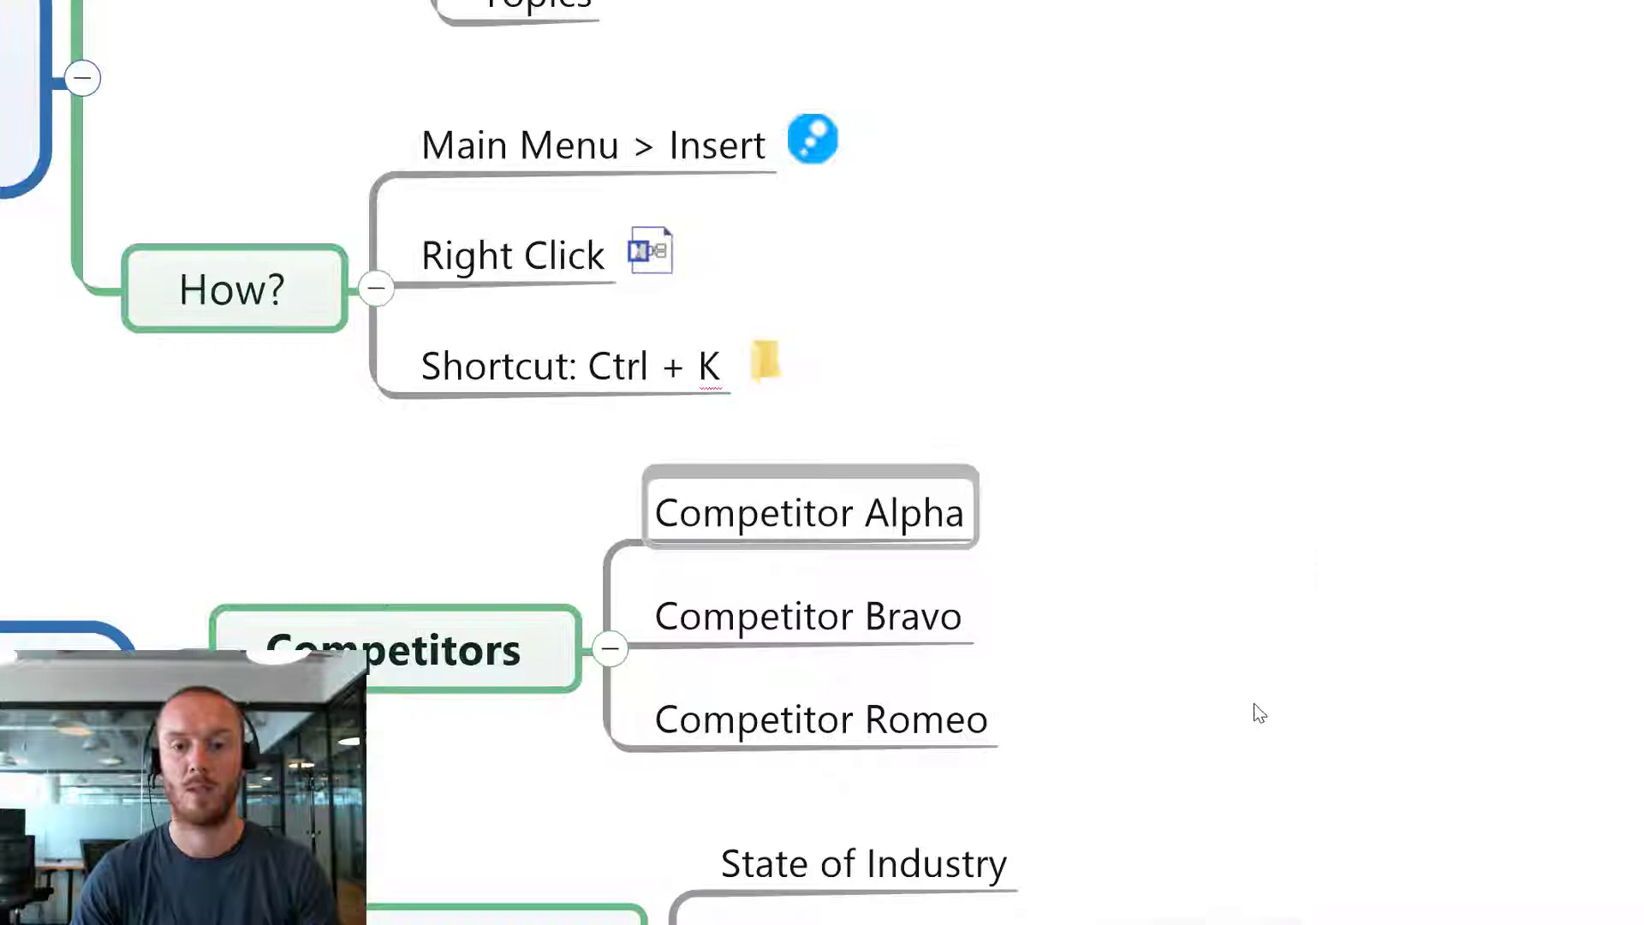
# Add a subtopic named 'Latest Whitepaper' under Competitor Alpha.
pyautogui.press('Insert')
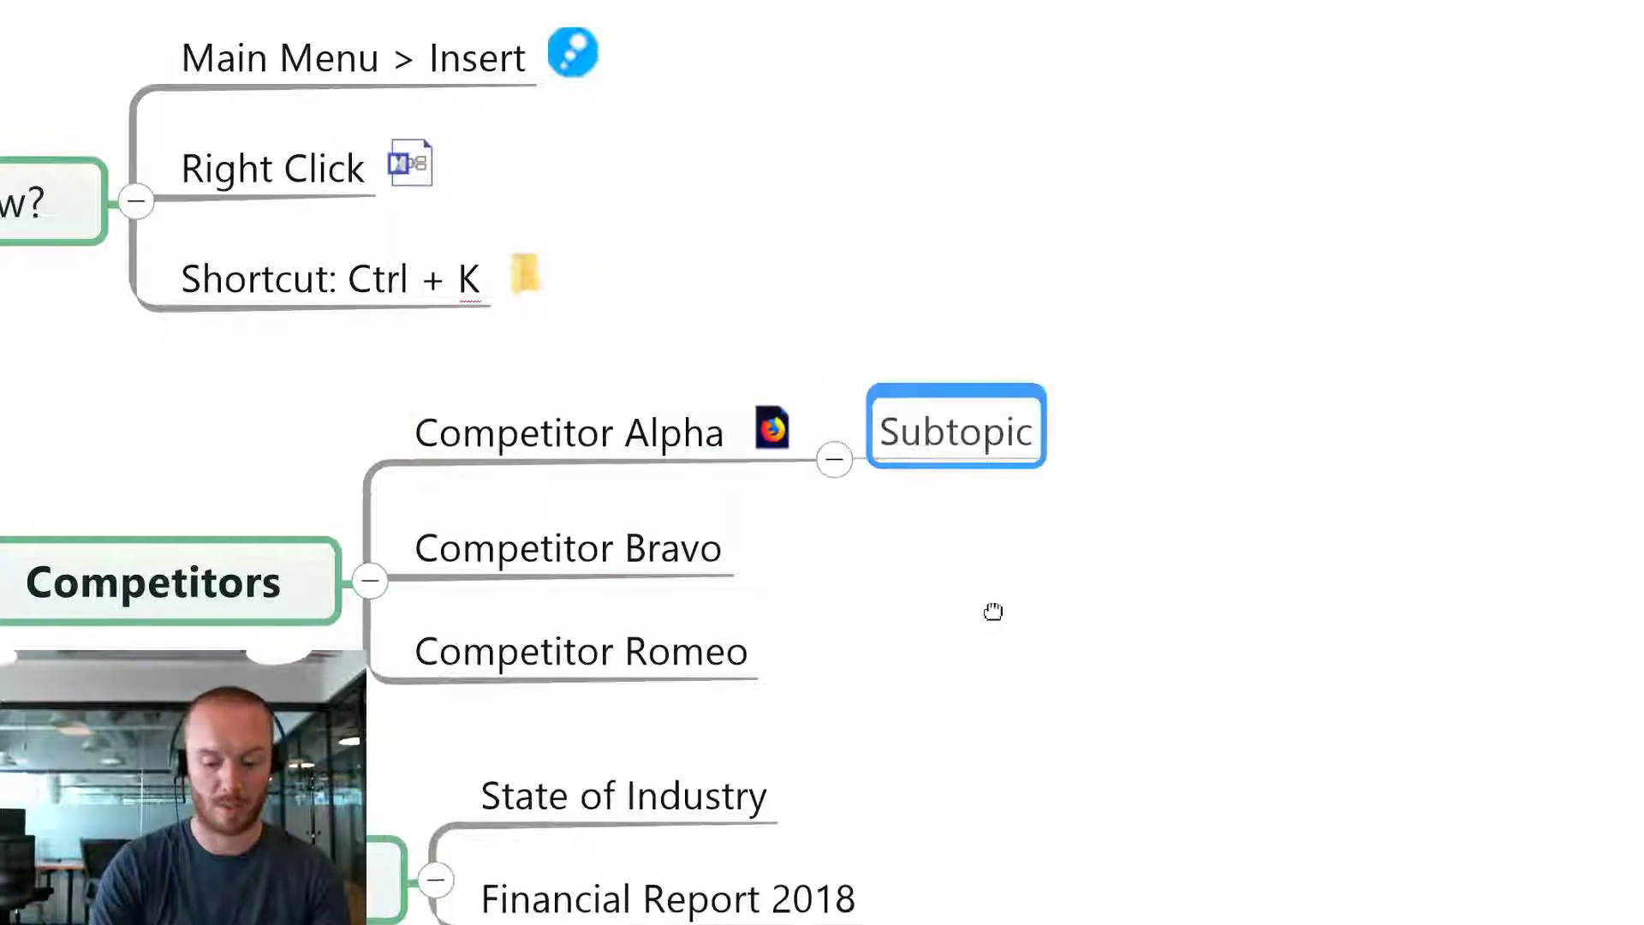
pyautogui.write('Latest Whitepaper')
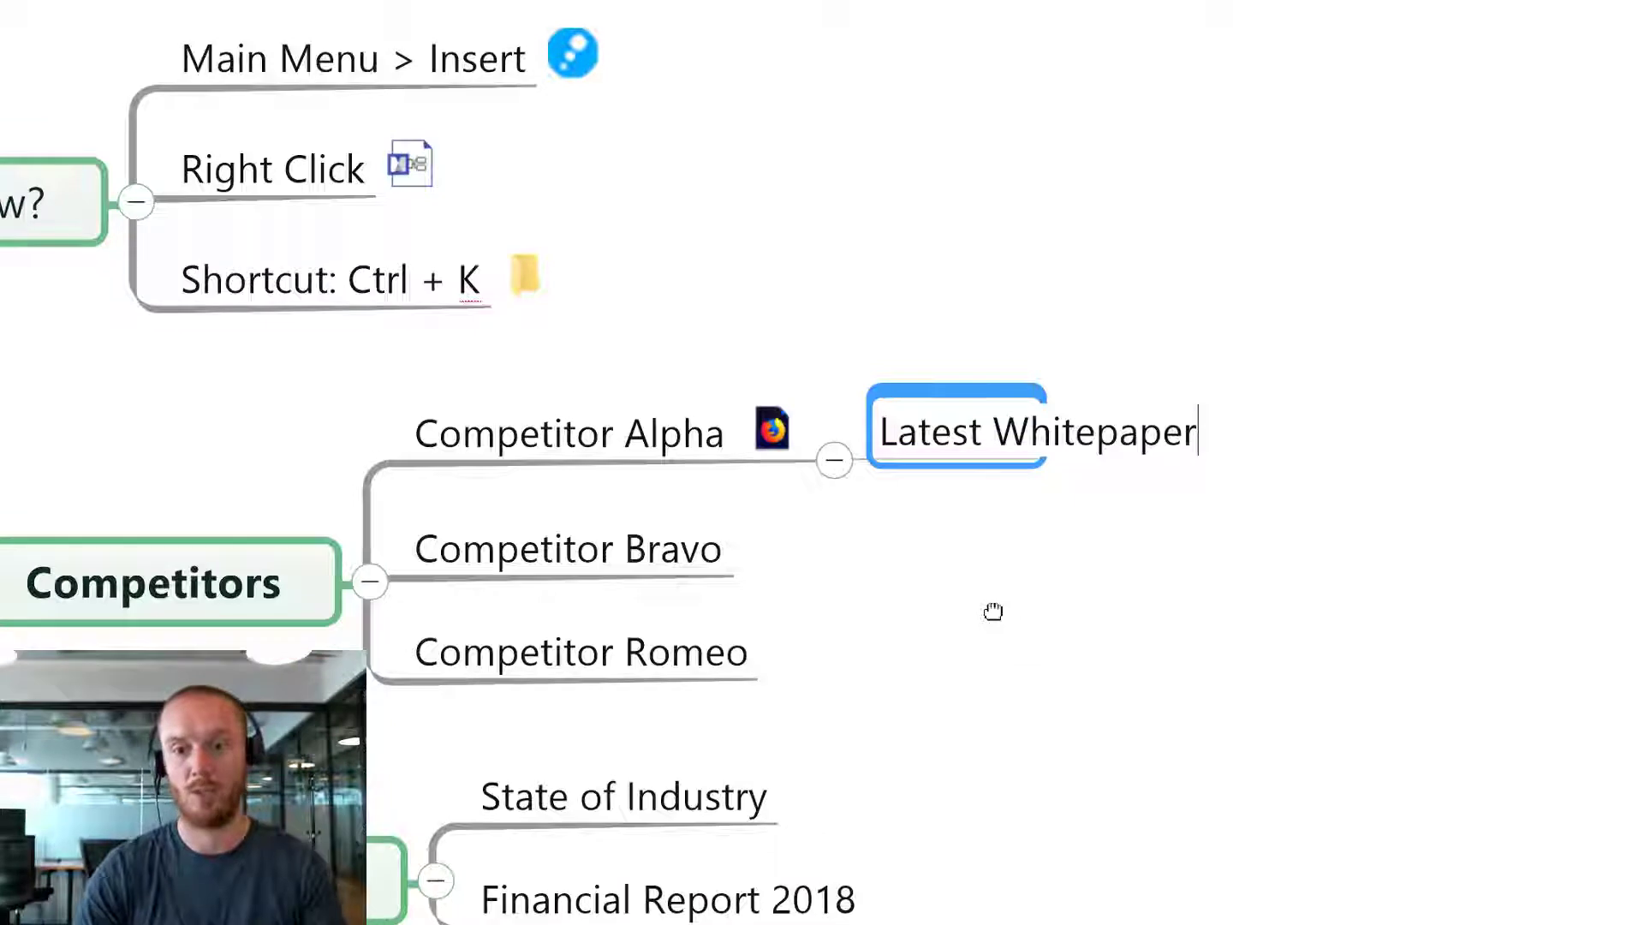
pyautogui.press('Return')
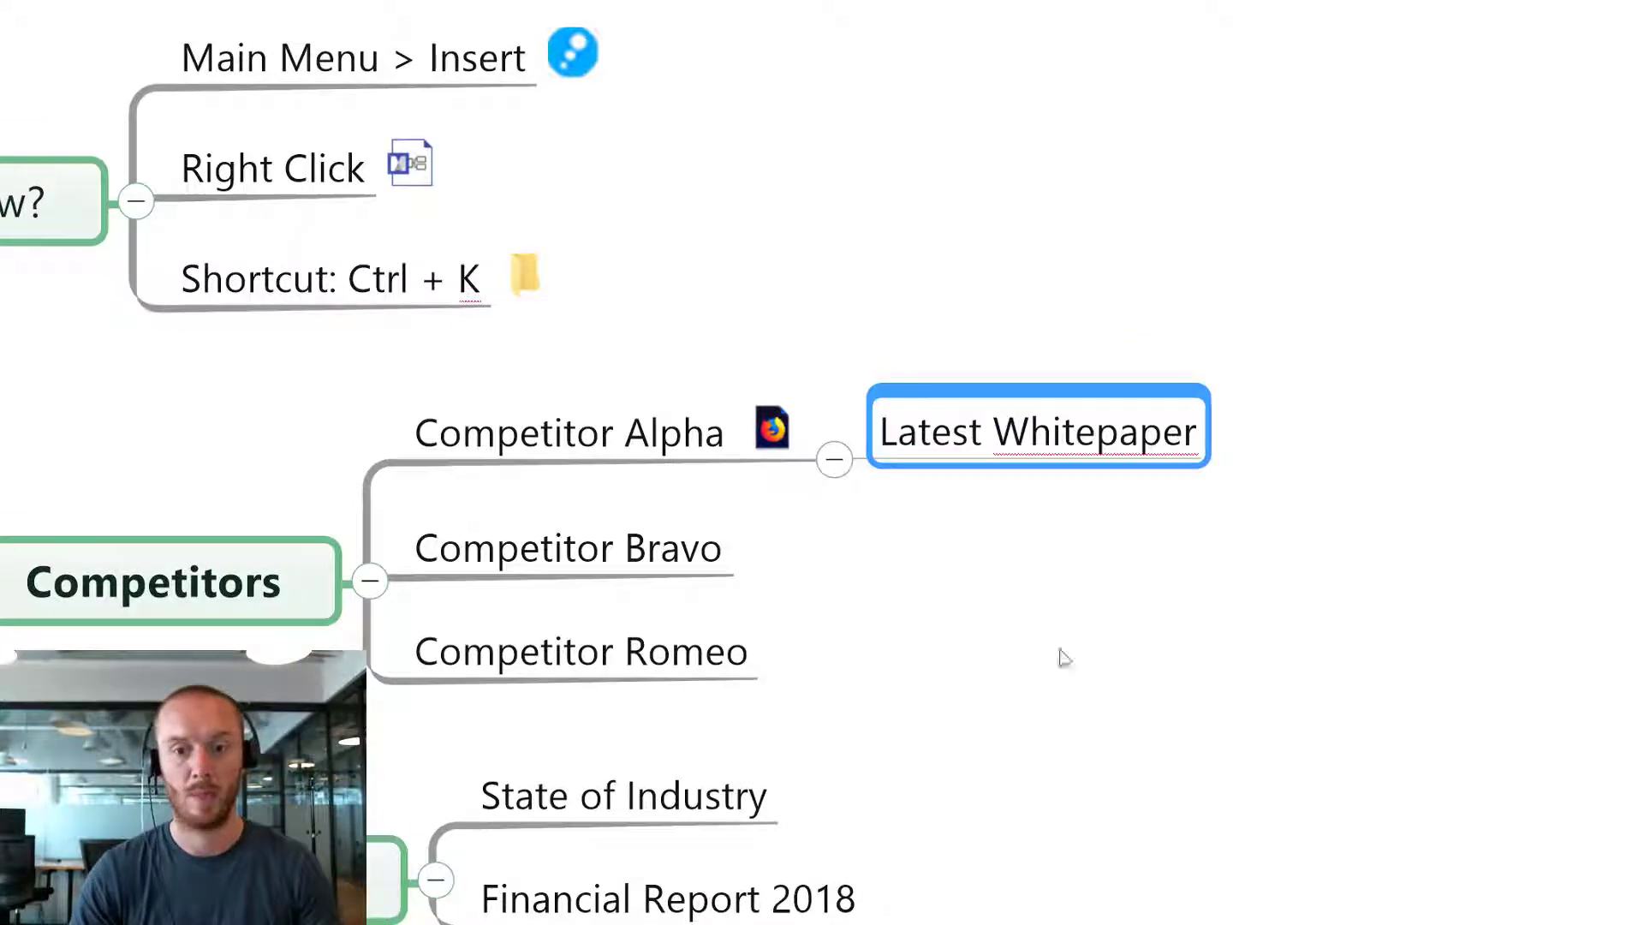
# Link Latest Whitepaper to Documents > Brand Assets > Biggerplate-Logo-1.png.
pyautogui.hotkey('ctrl', 'k')
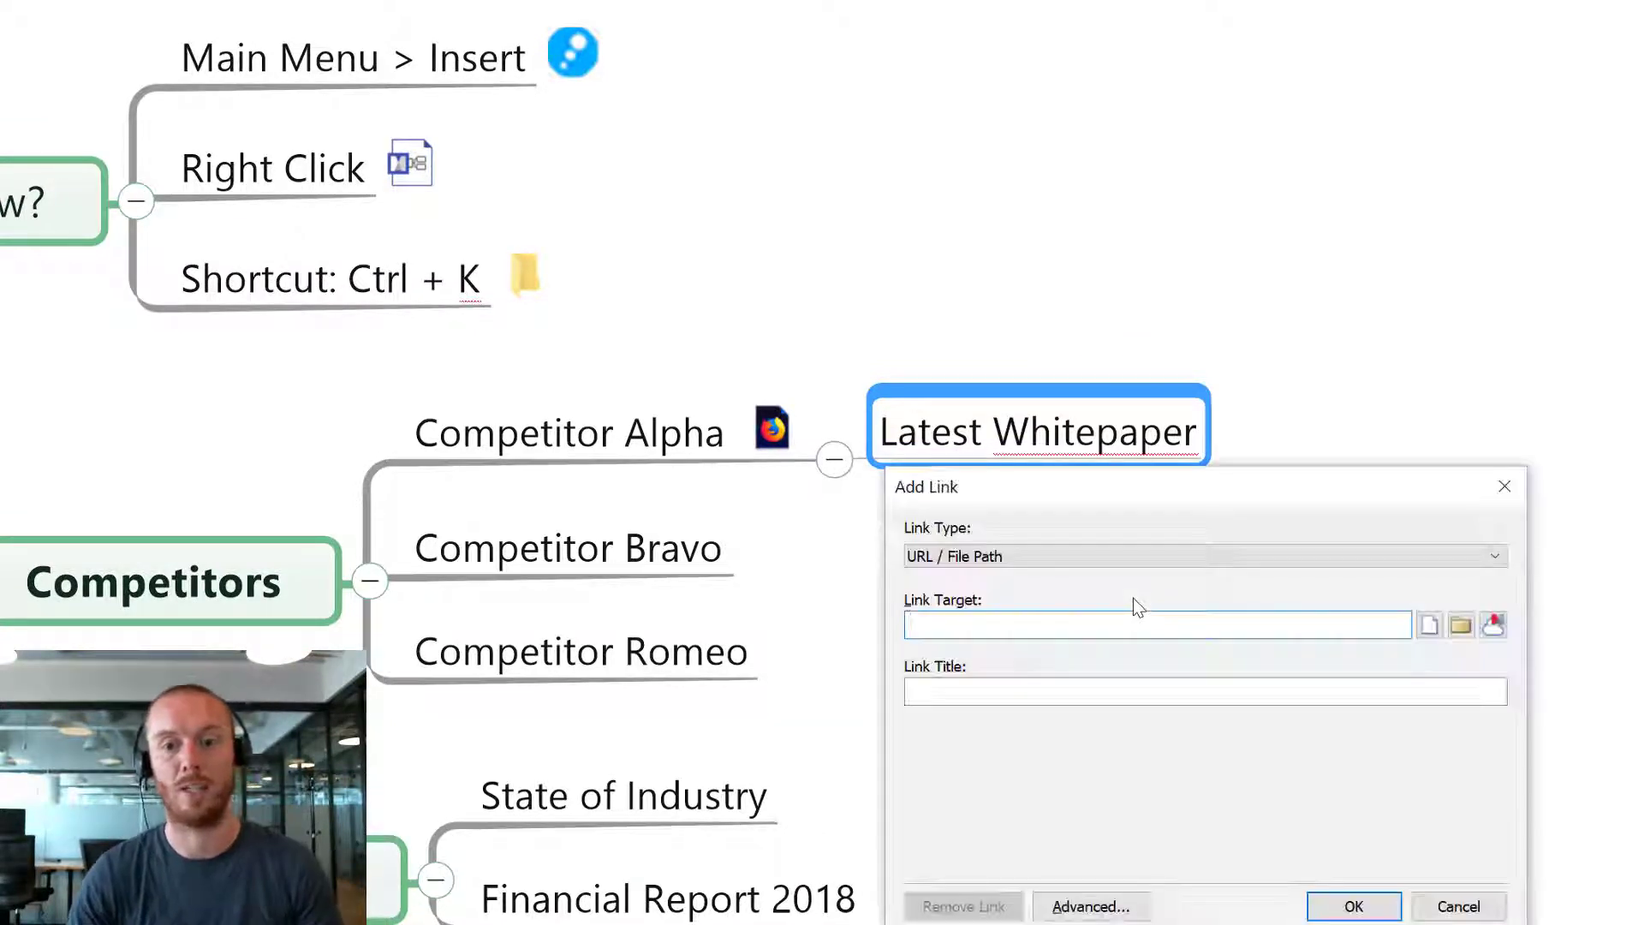
pyautogui.click(1431, 625)
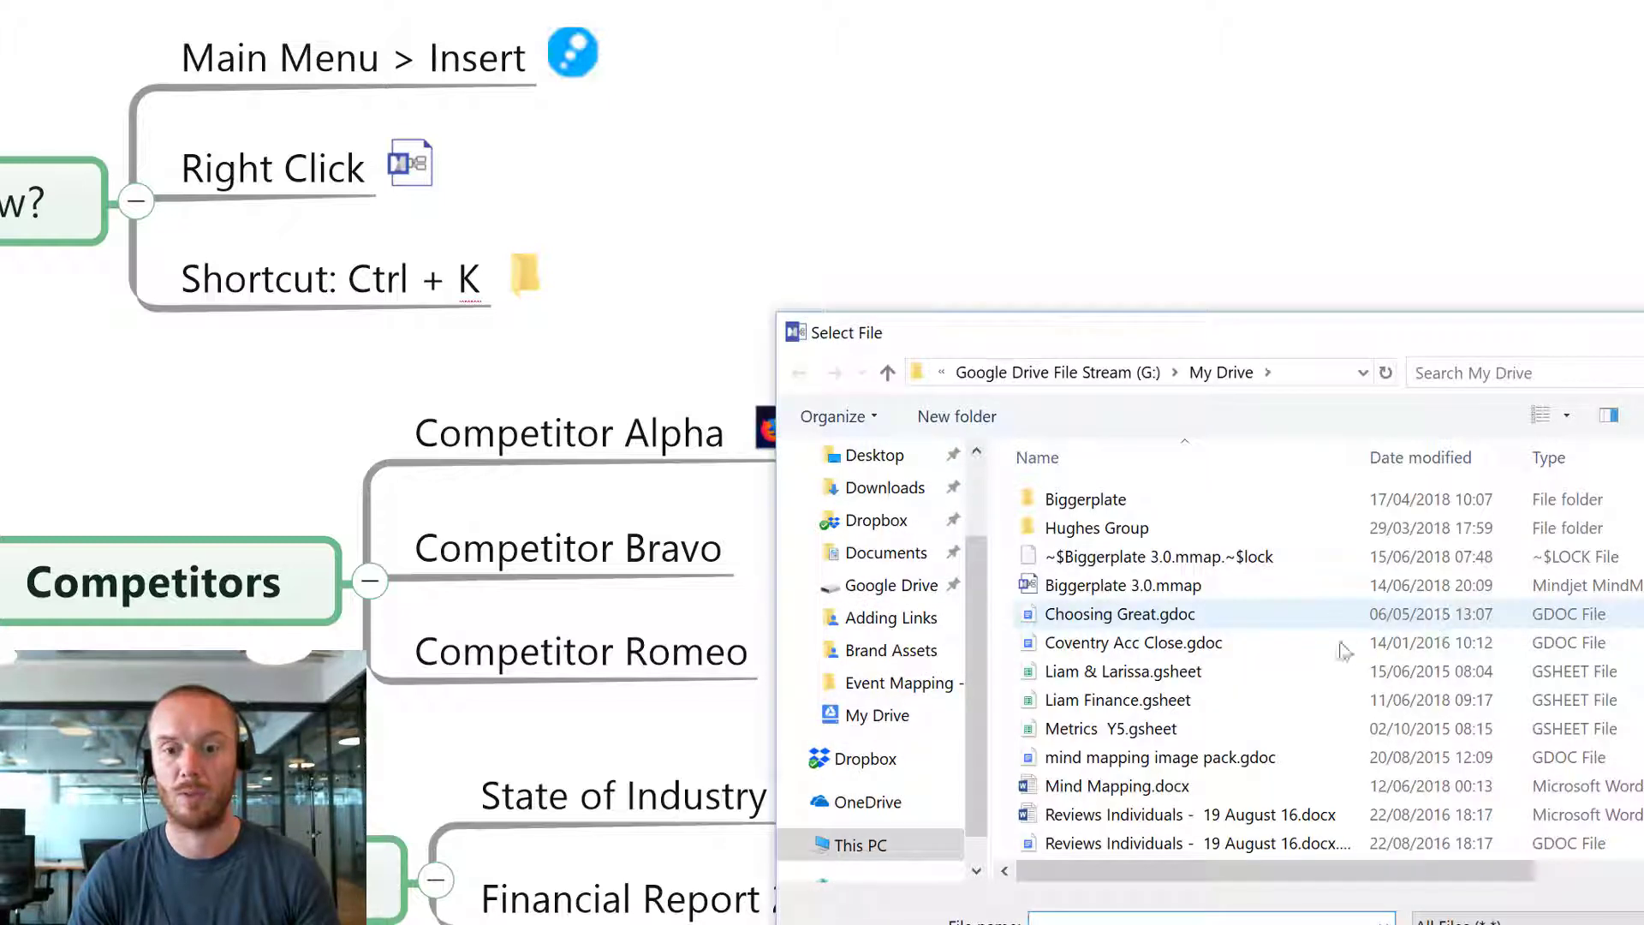
pyautogui.click(891, 585)
pyautogui.click(886, 554)
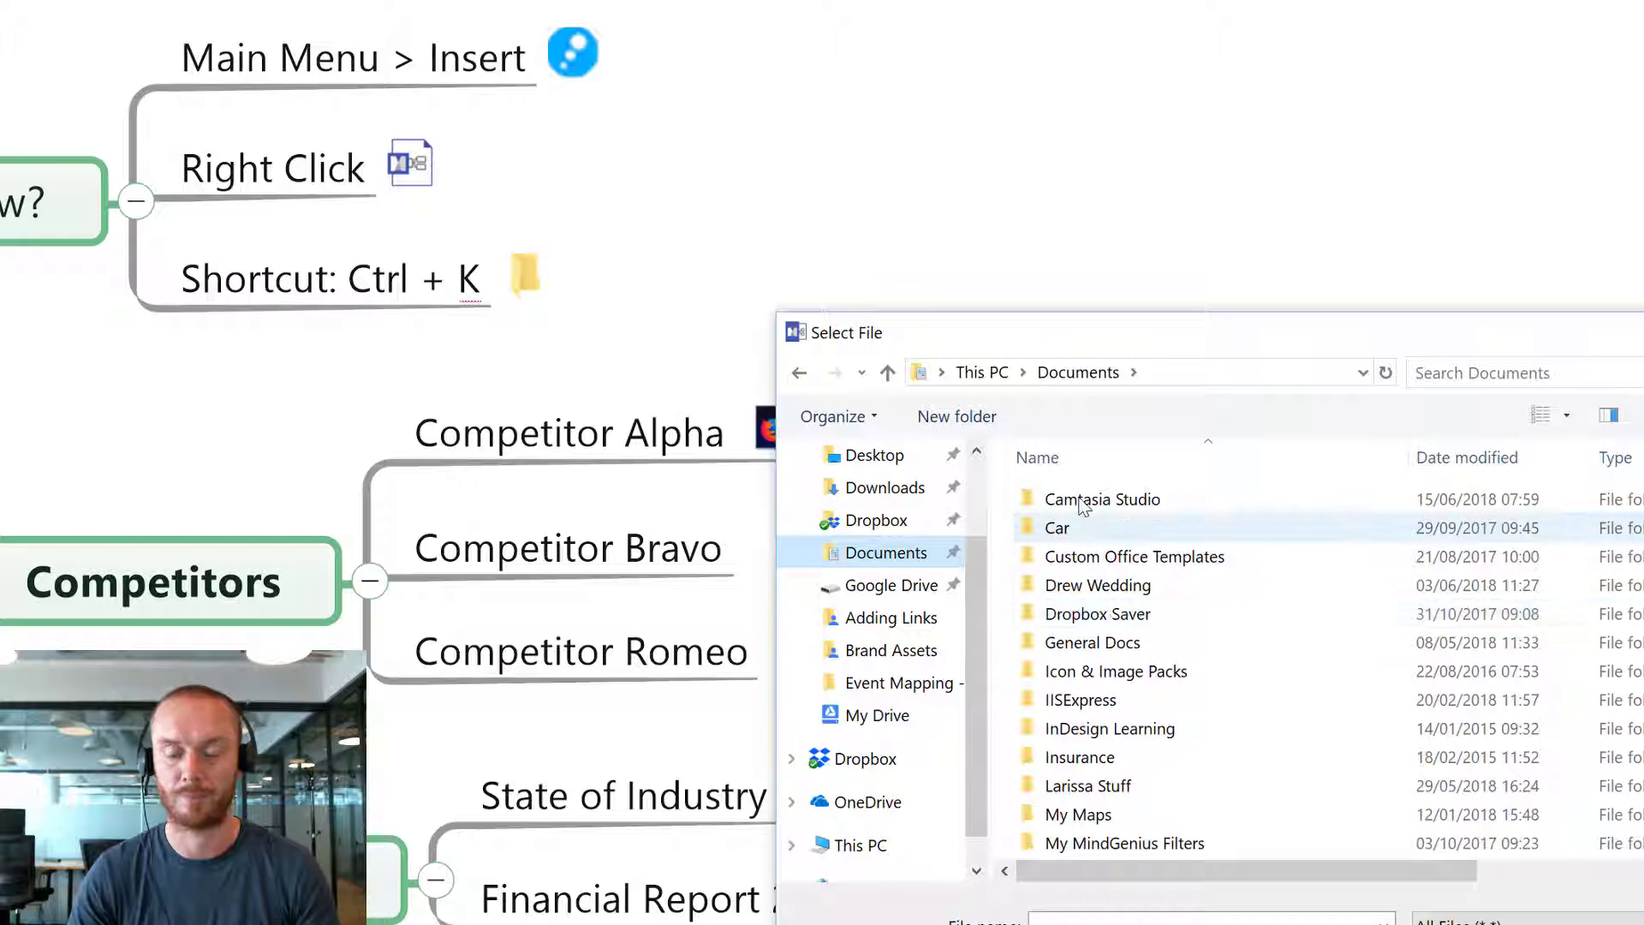
pyautogui.click(886, 653)
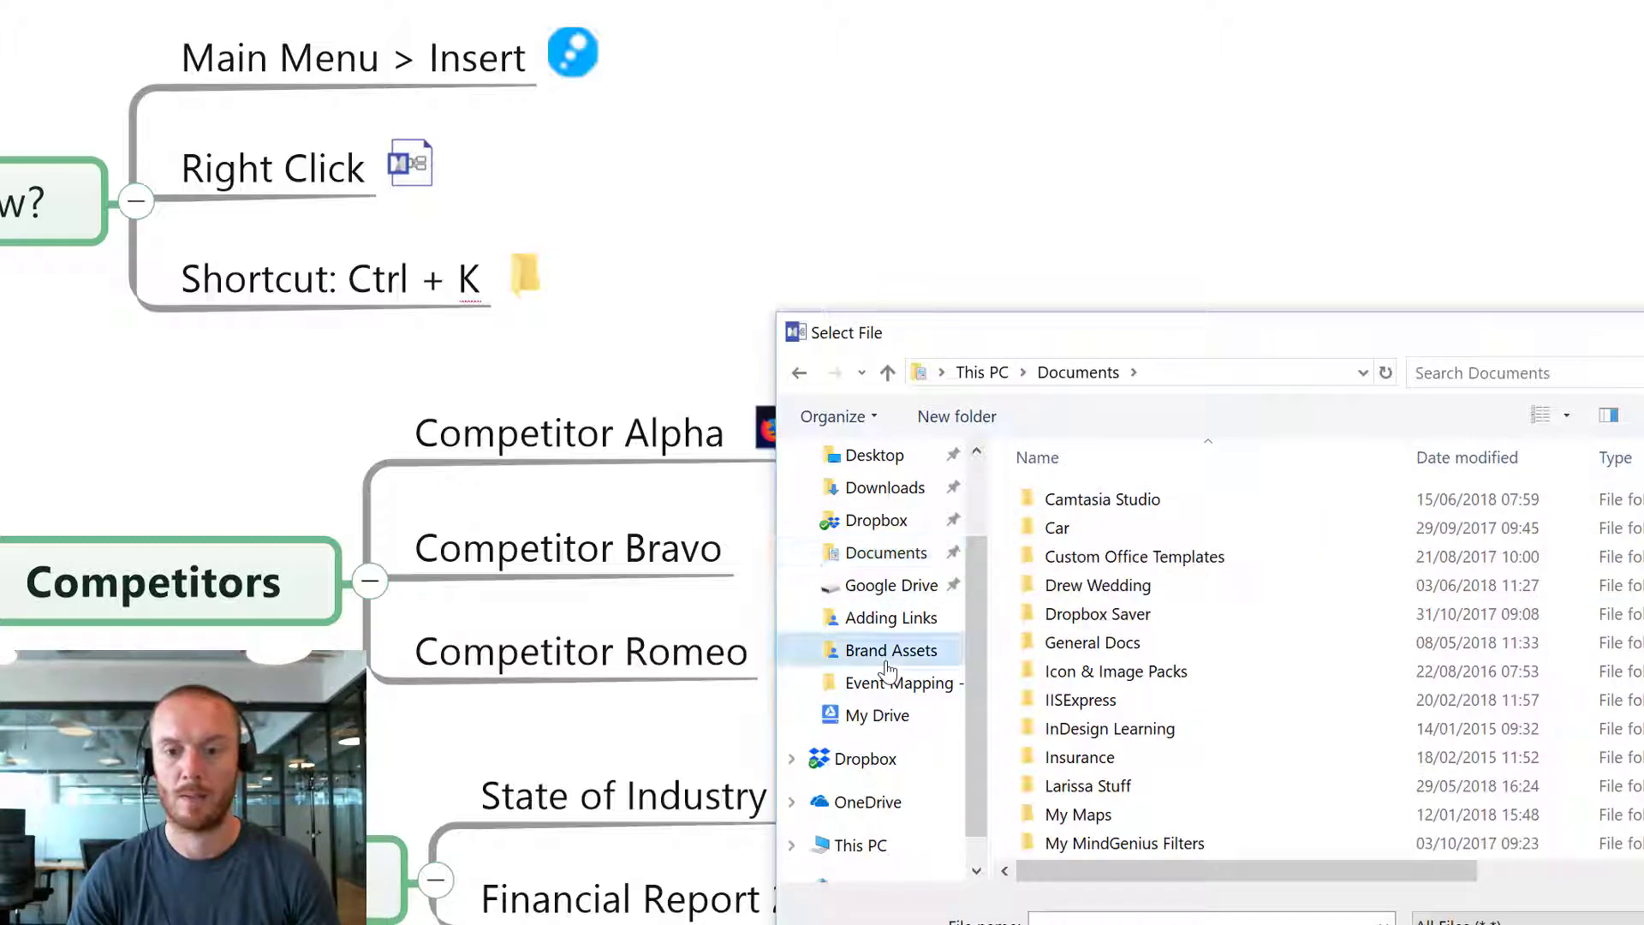
pyautogui.doubleClick(1268, 716)
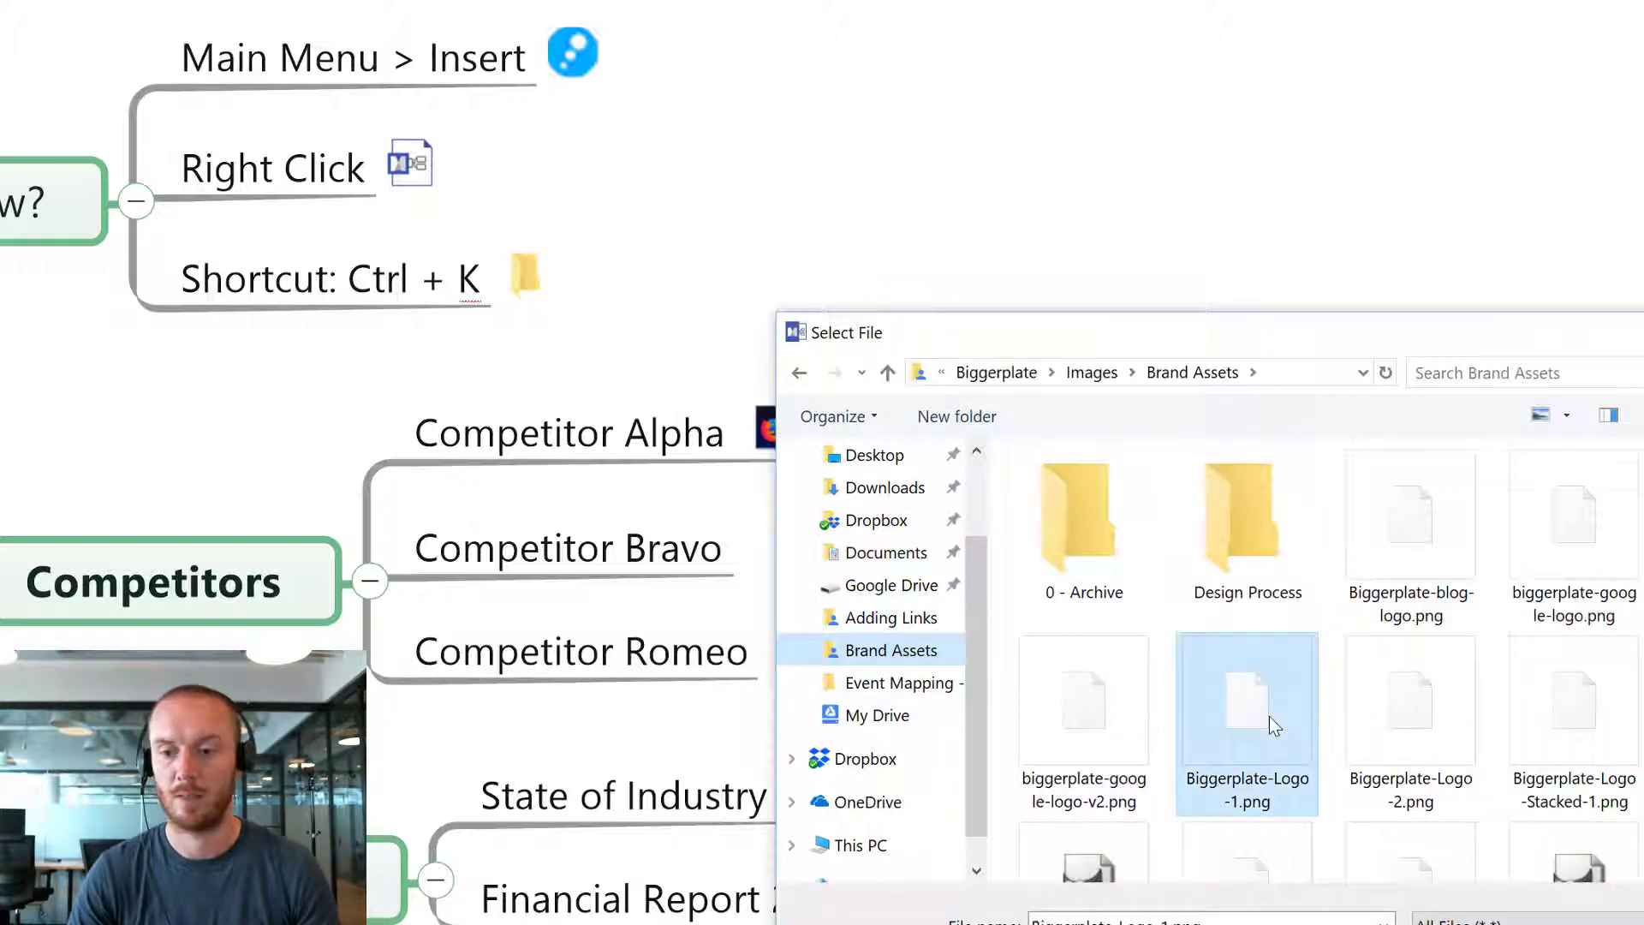
pyautogui.press('Return')
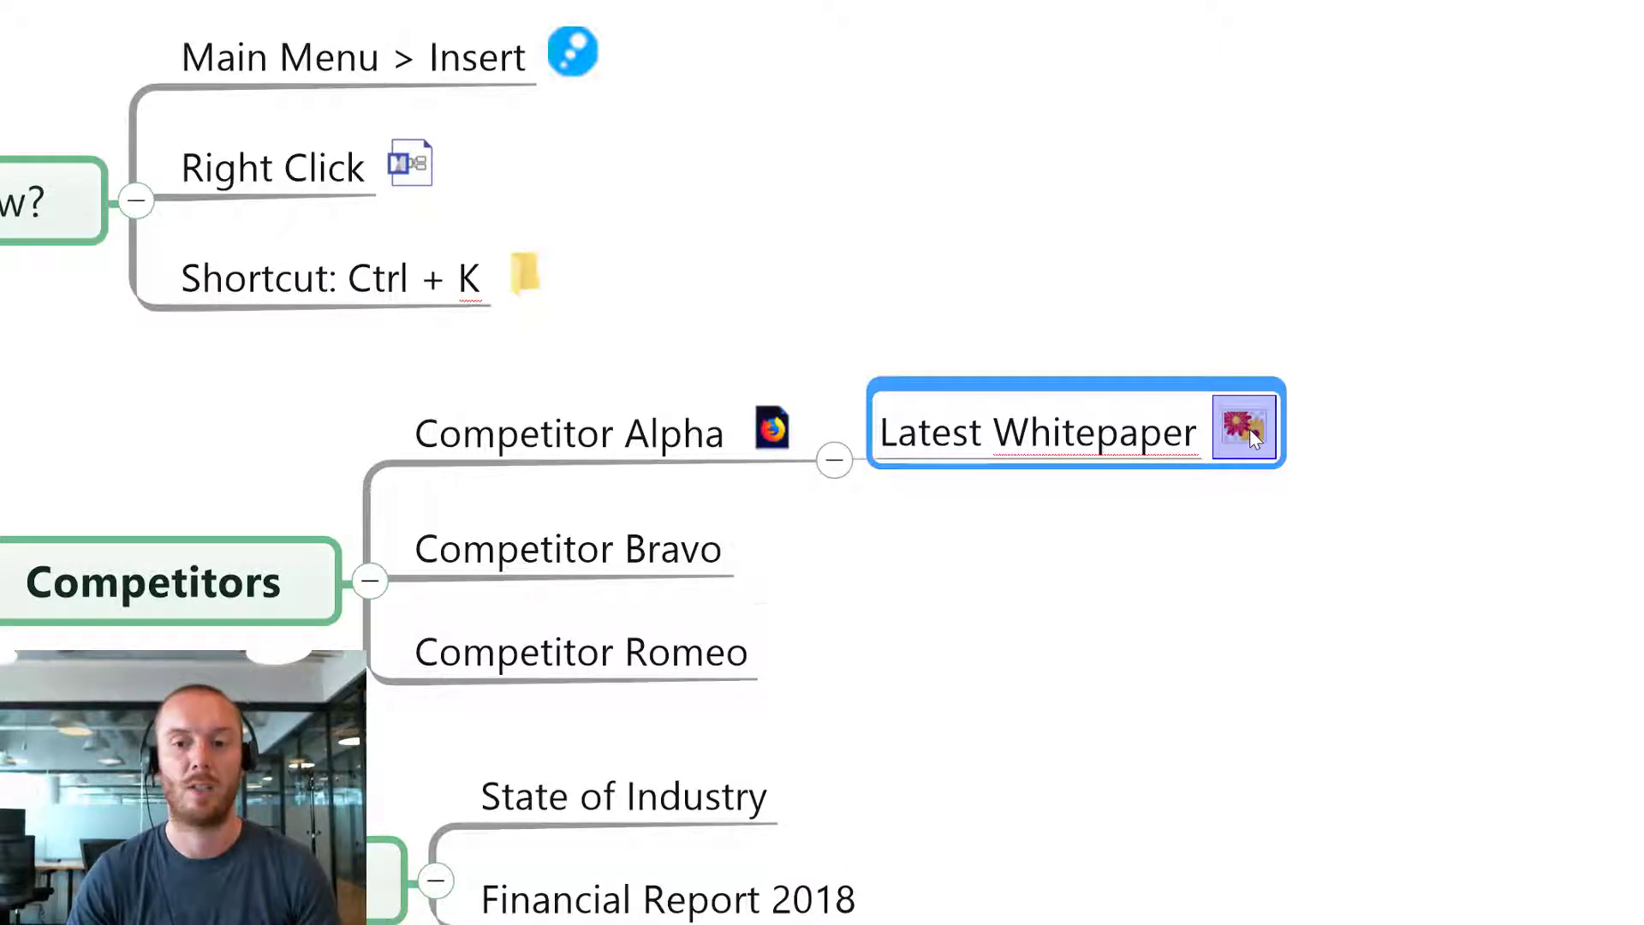
# Add a second link on Competitor Alpha, via Home > Link, pointing to the Analytics folder.
pyautogui.moveTo(1250, 429)
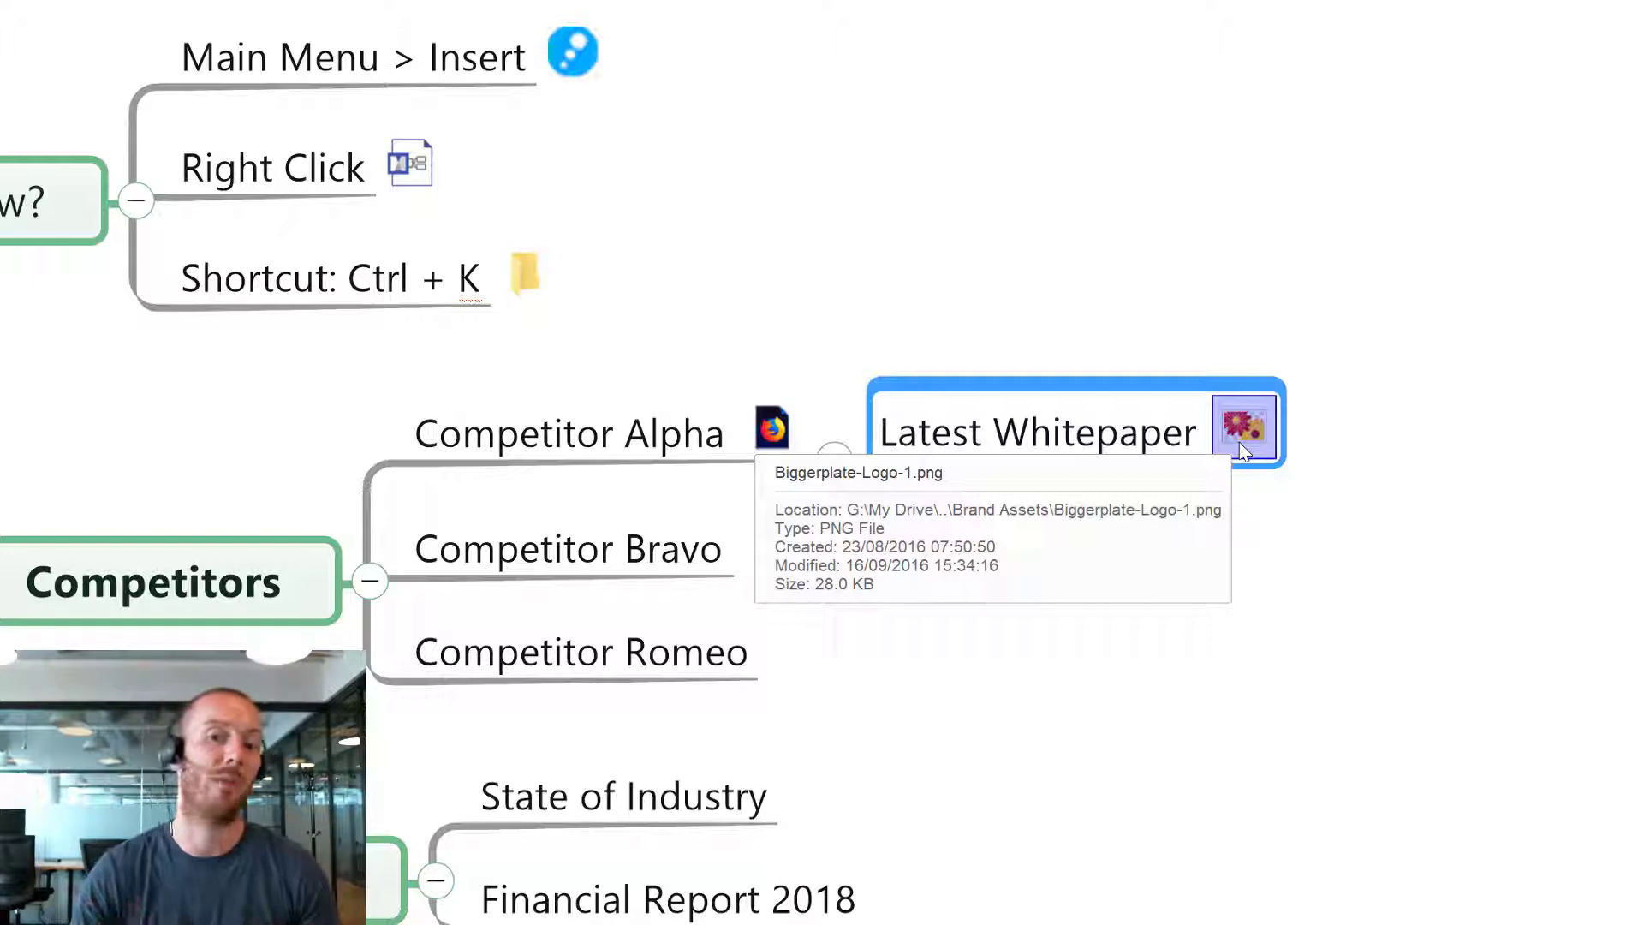
pyautogui.click(648, 426)
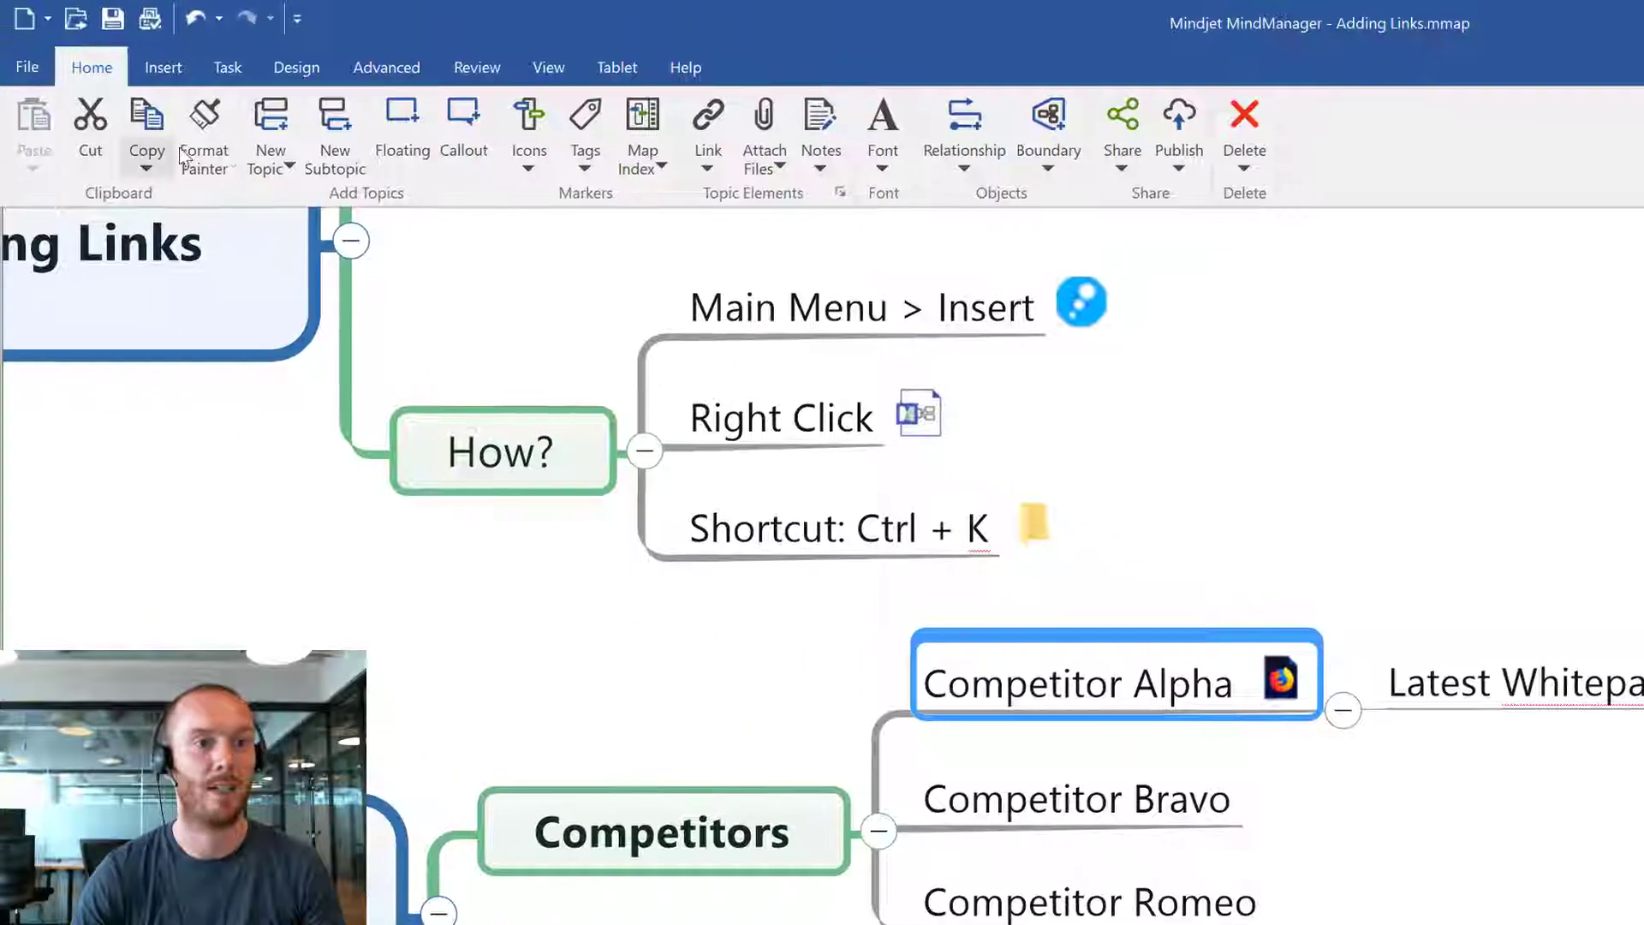
pyautogui.click(710, 119)
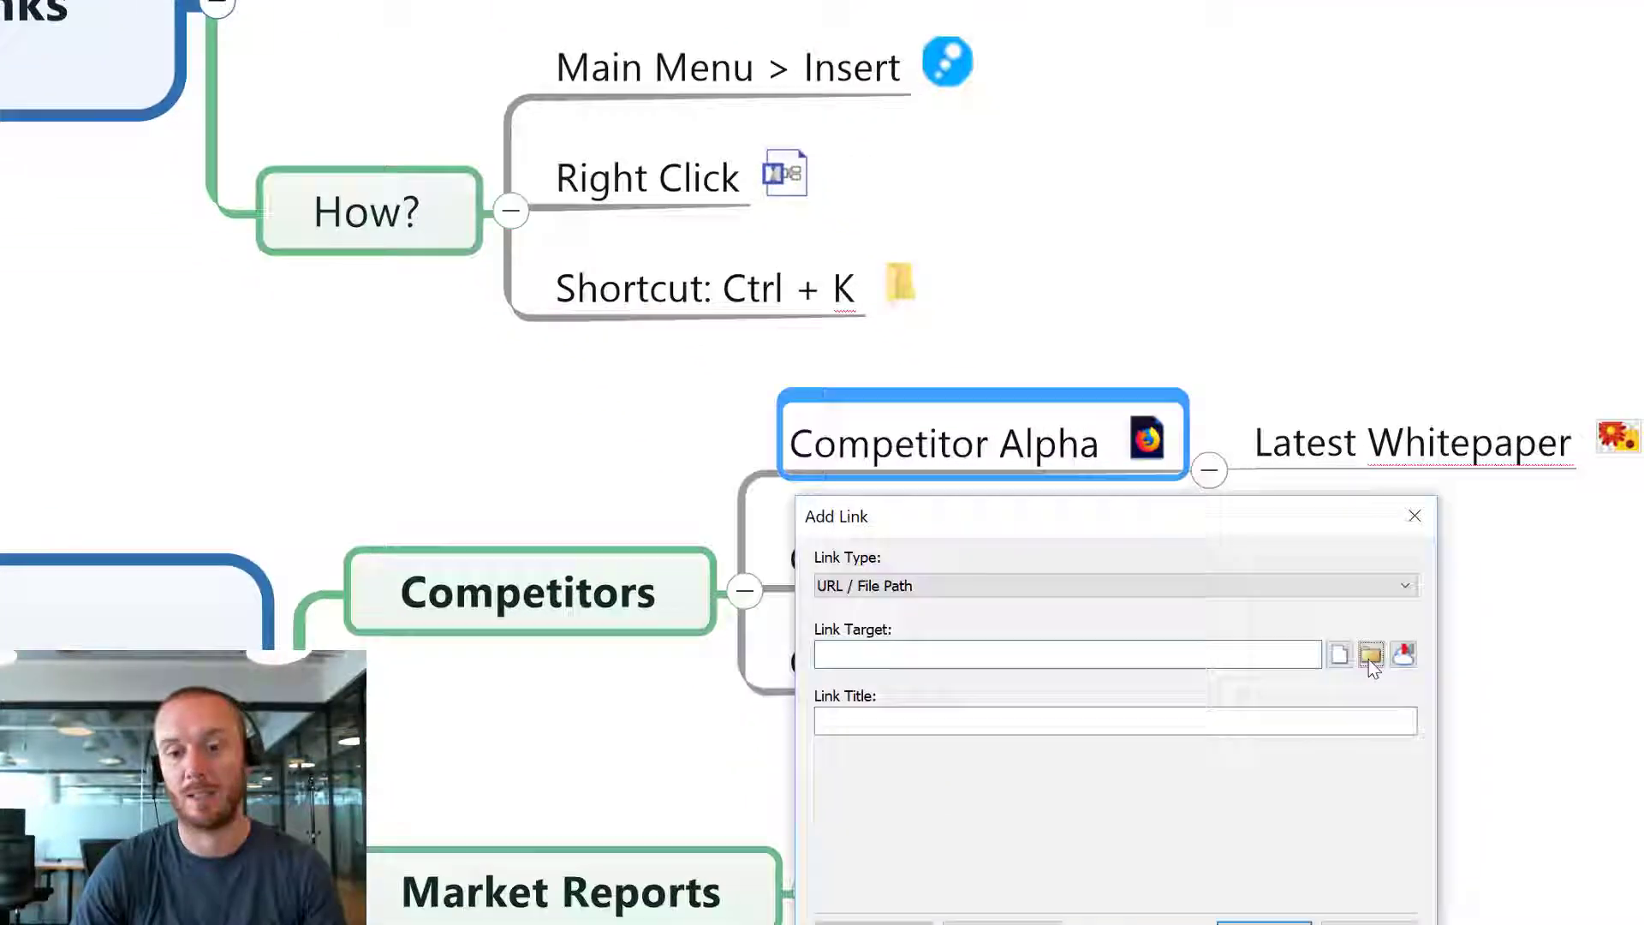
pyautogui.click(1492, 871)
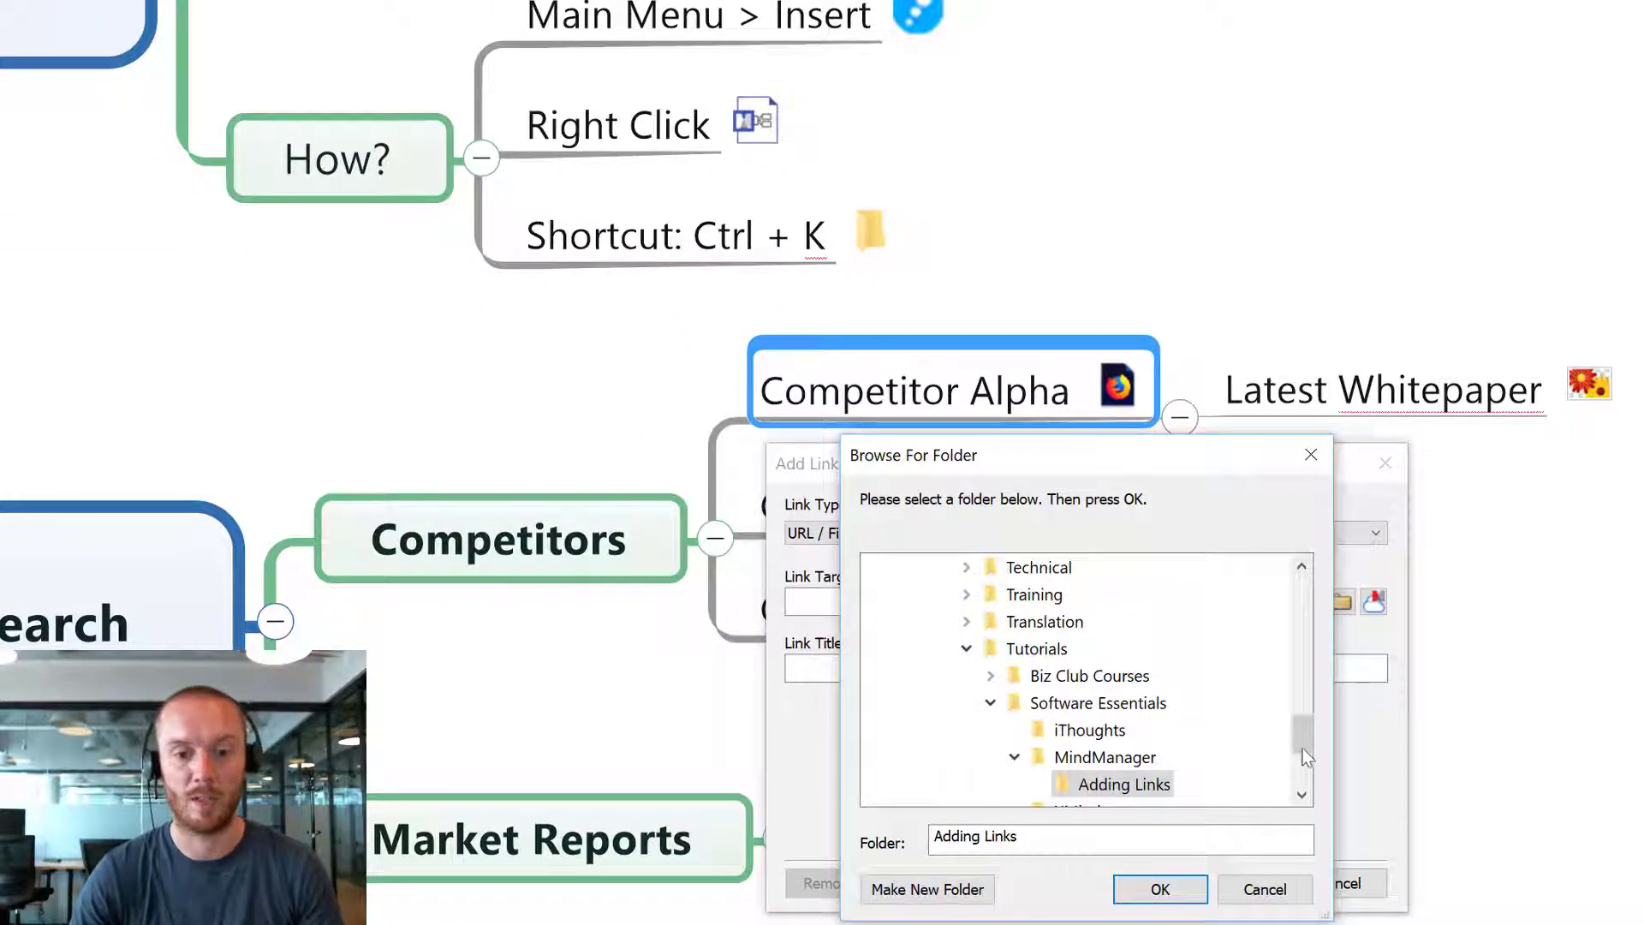
pyautogui.moveTo(1303, 755); pyautogui.dragTo(1326, 685)
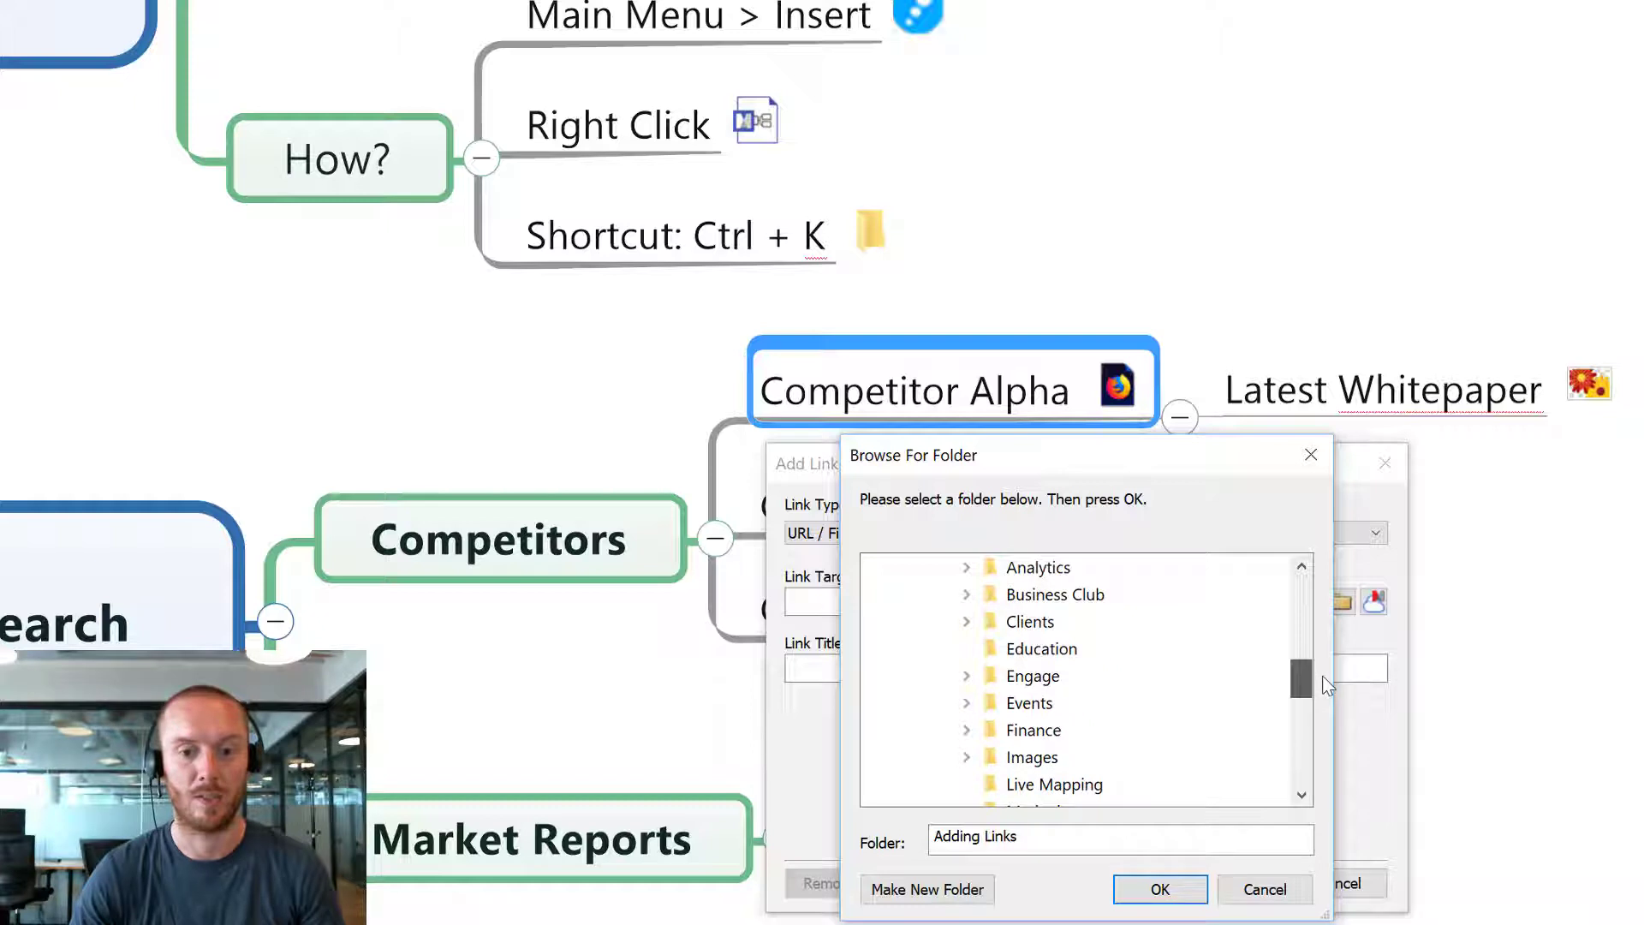
pyautogui.click(1040, 567)
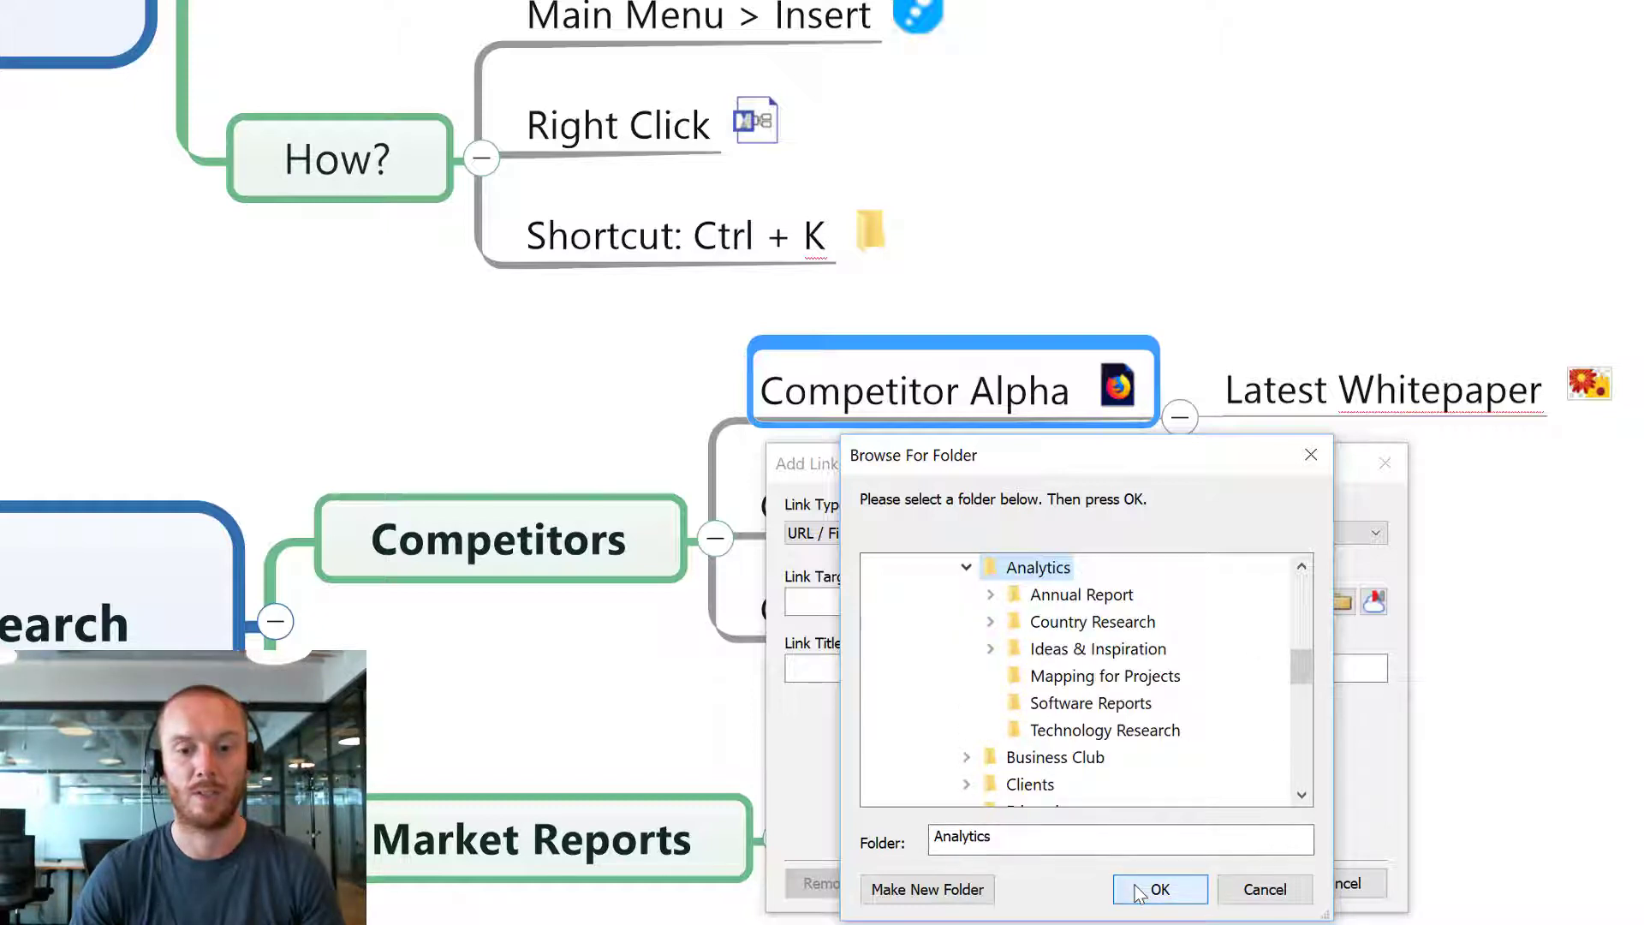
pyautogui.click(1139, 890)
pyautogui.click(1233, 882)
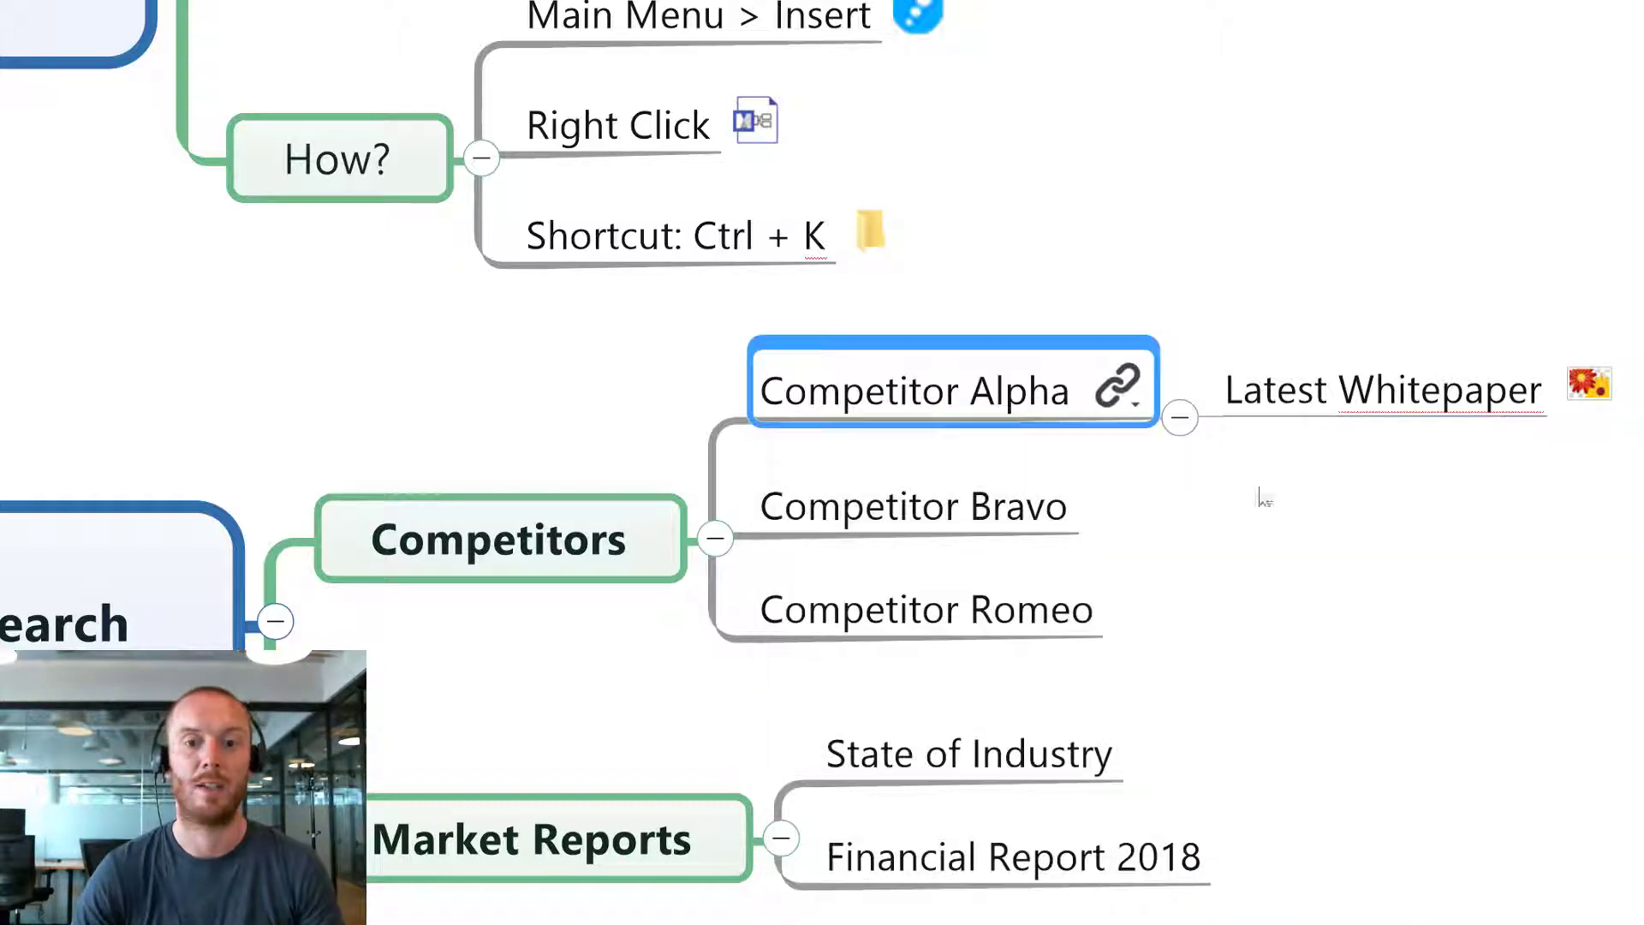
pyautogui.moveTo(1118, 386)
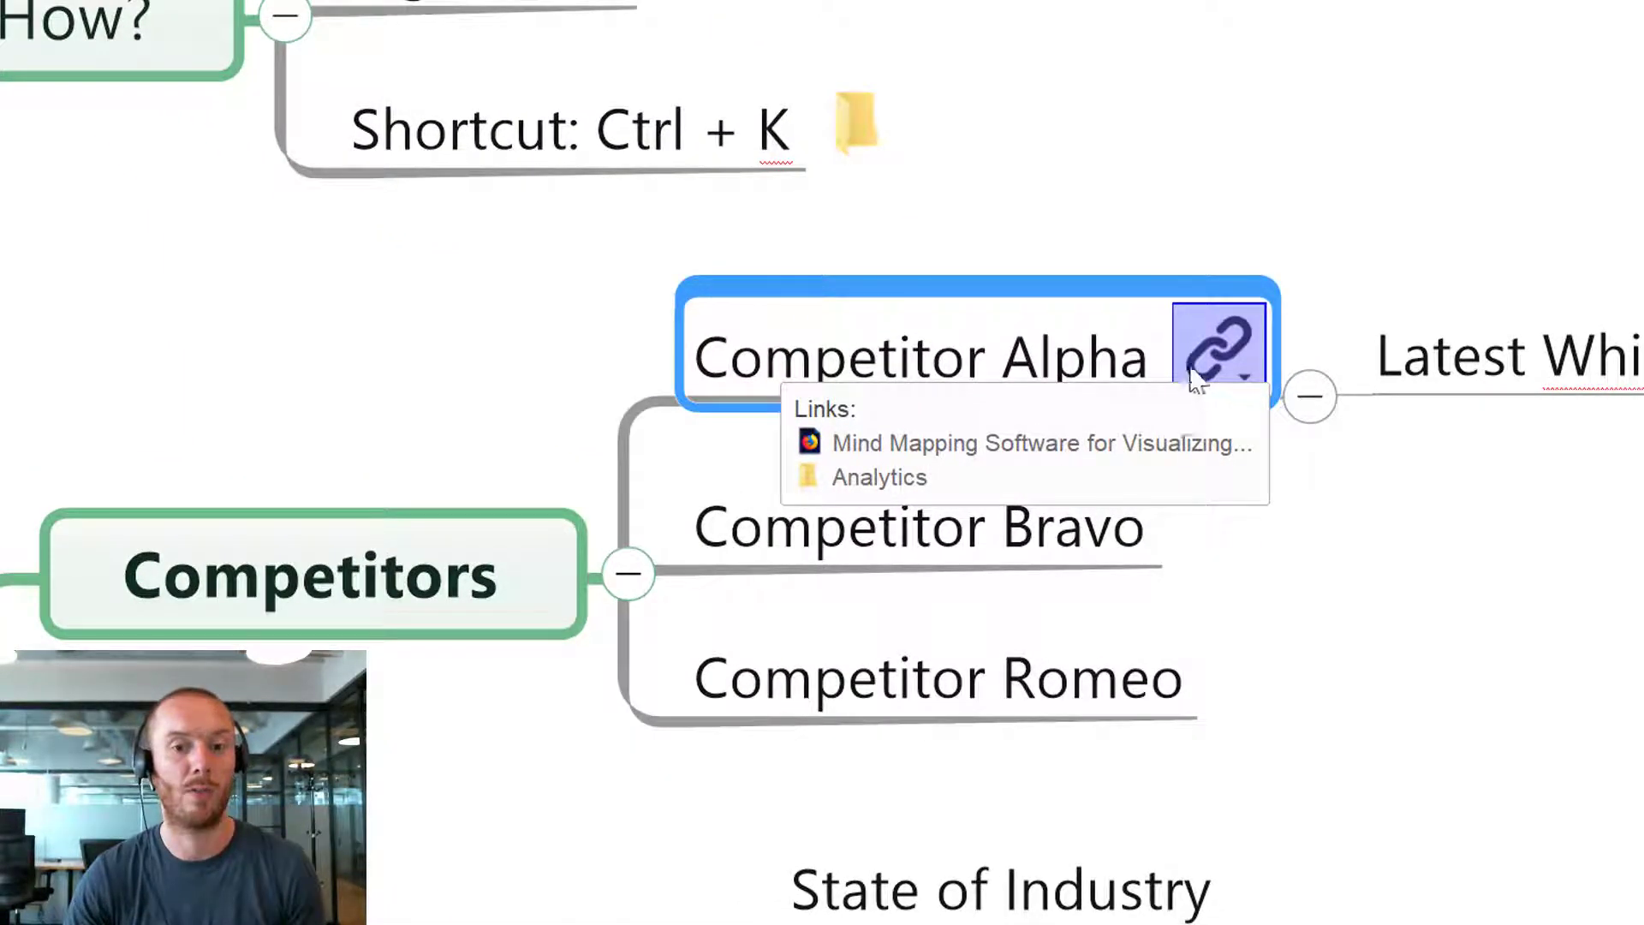
pyautogui.click(1209, 390)
pyautogui.moveTo(907, 388)
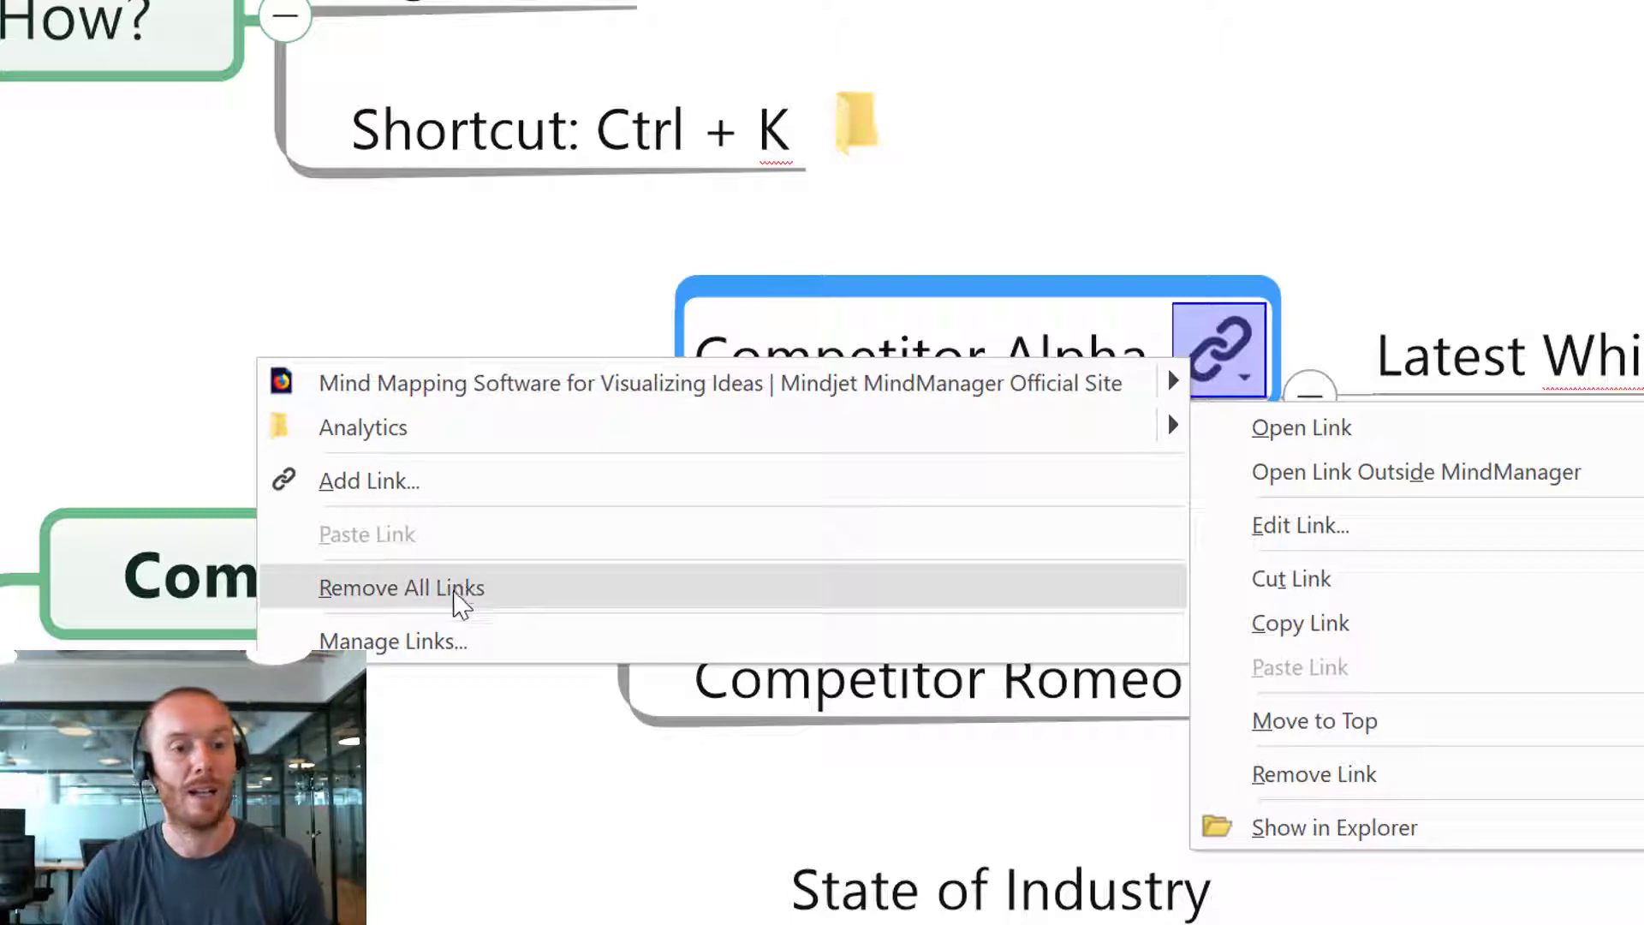
pyautogui.click(376, 641)
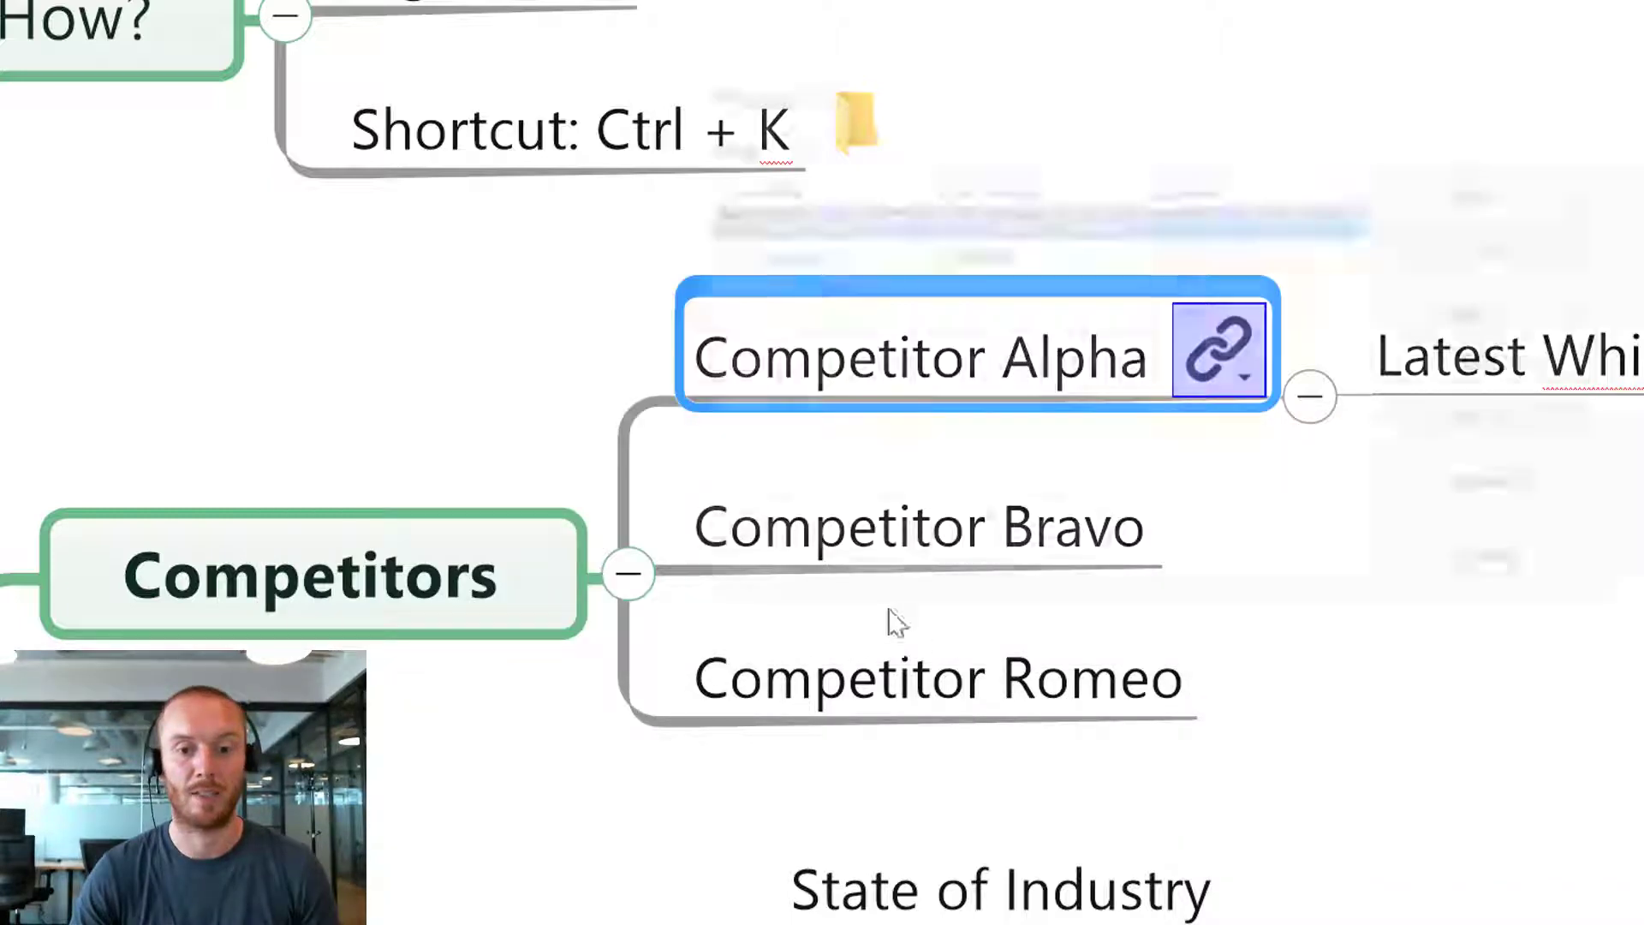
pyautogui.moveTo(1035, 103); pyautogui.dragTo(1643, 0)
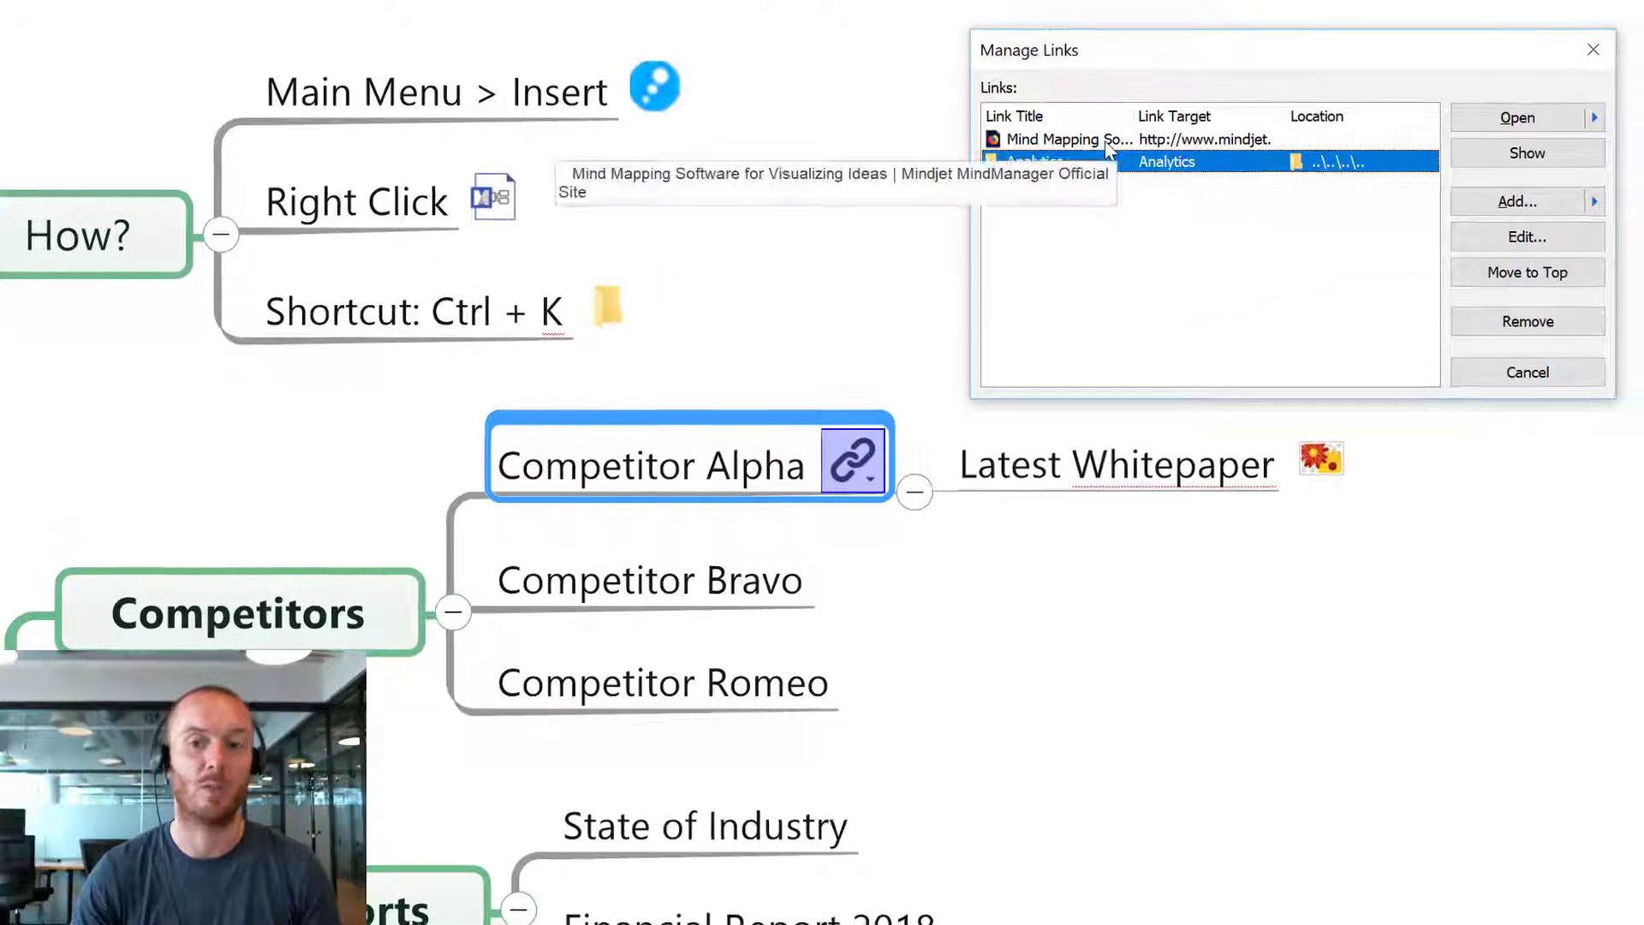
pyautogui.click(1107, 143)
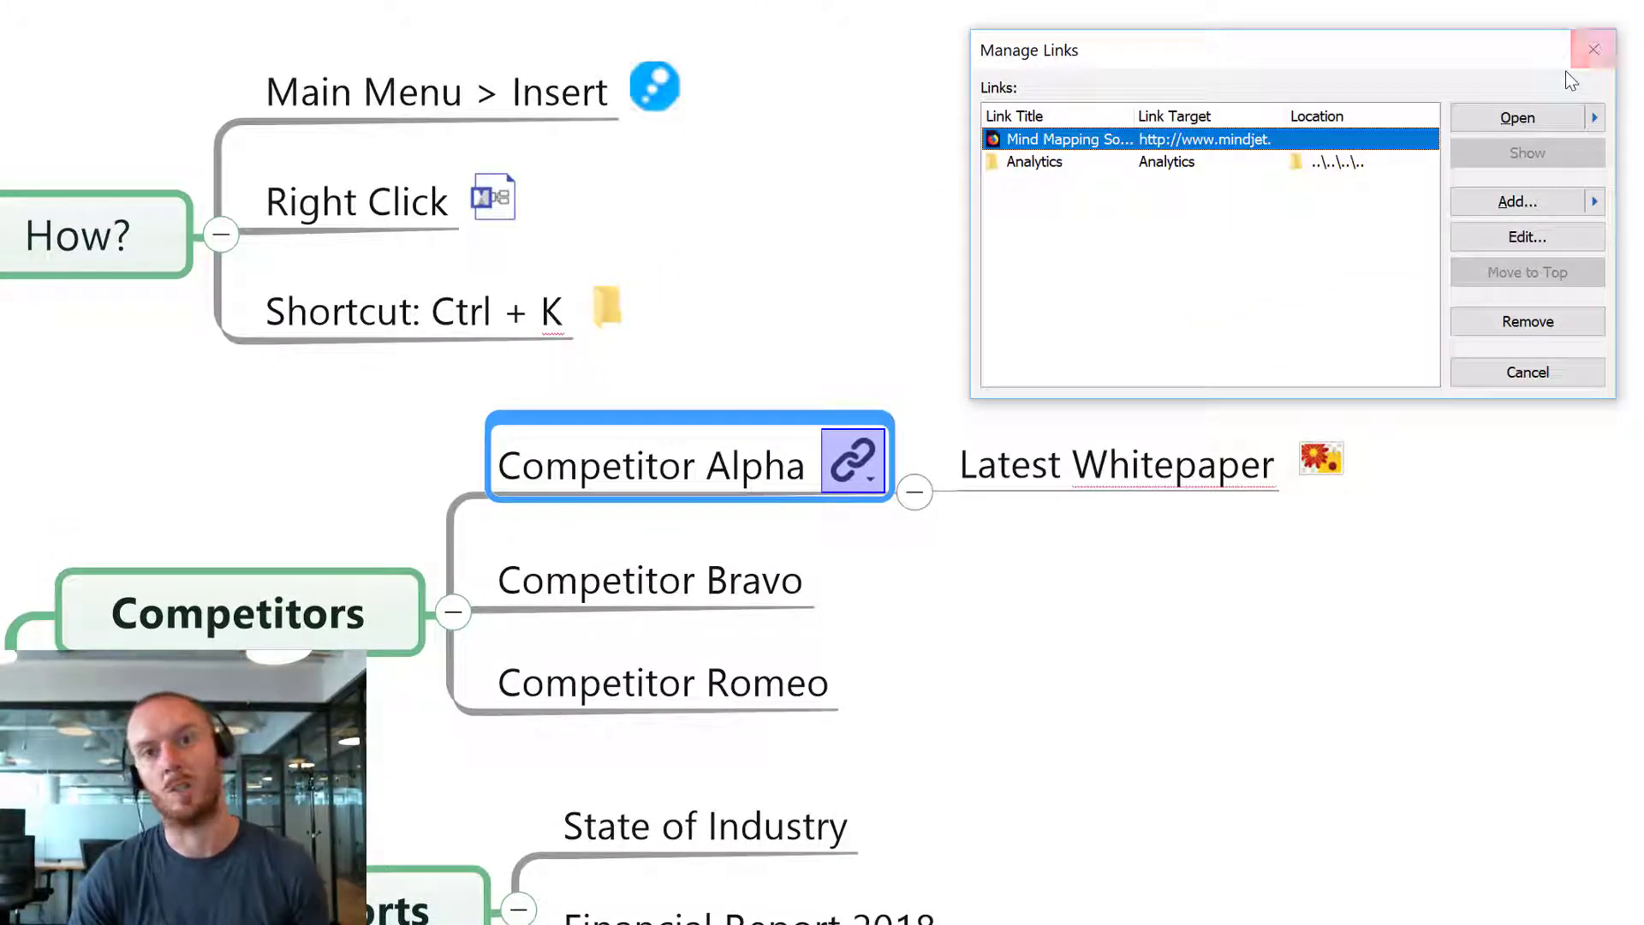
pyautogui.click(1592, 51)
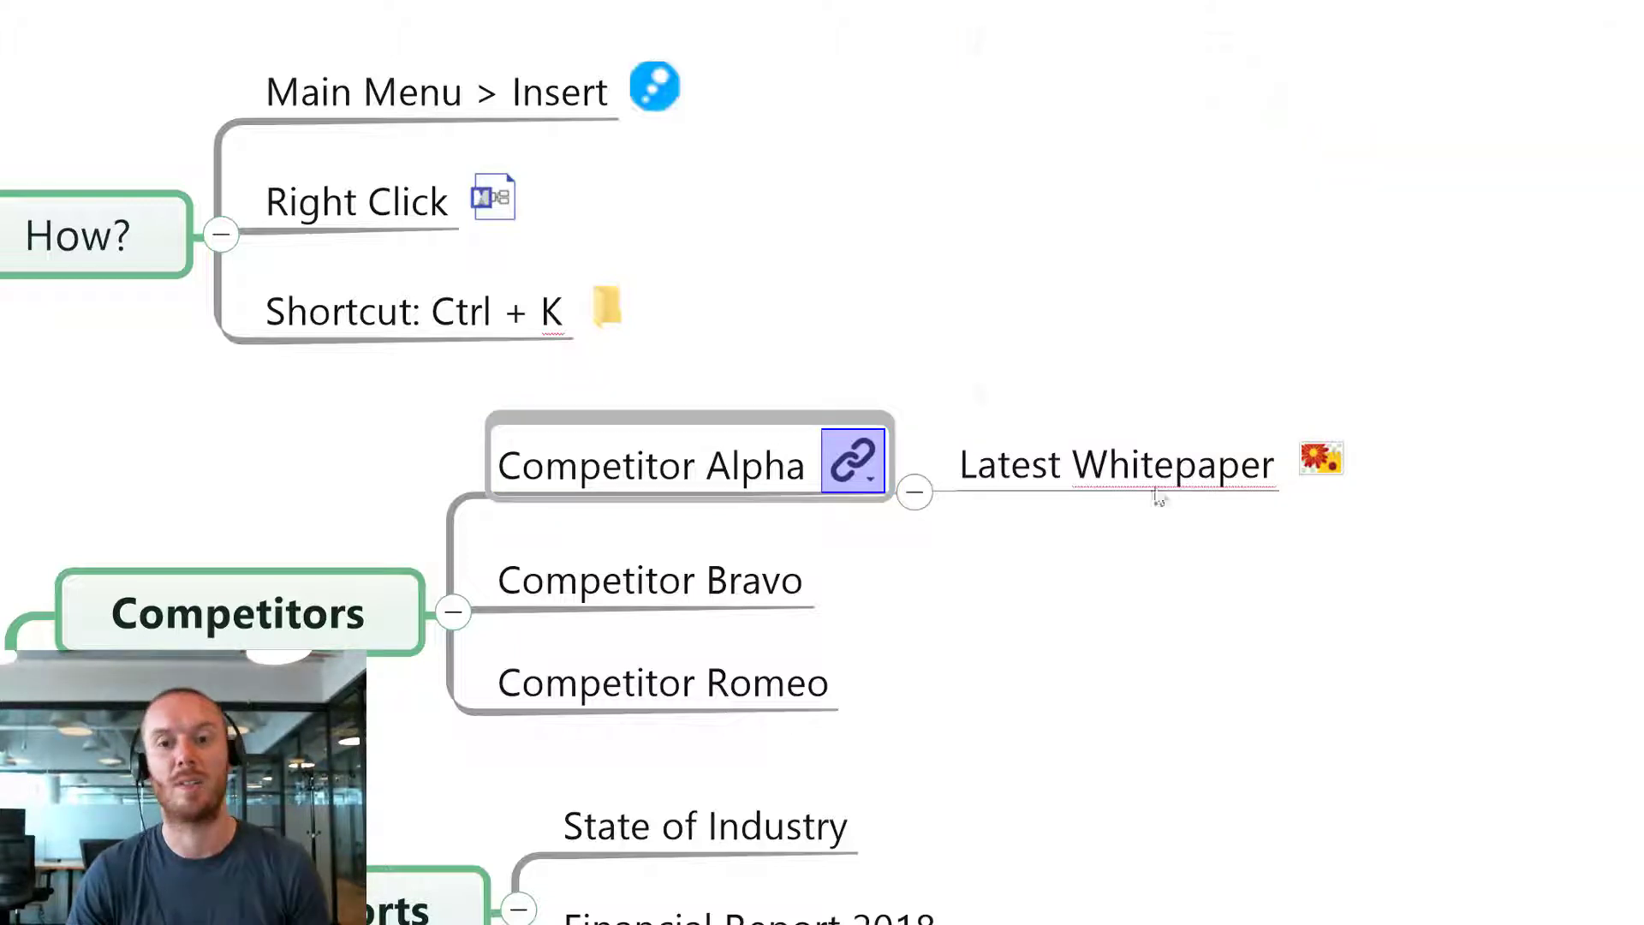
pyautogui.click(1043, 611)
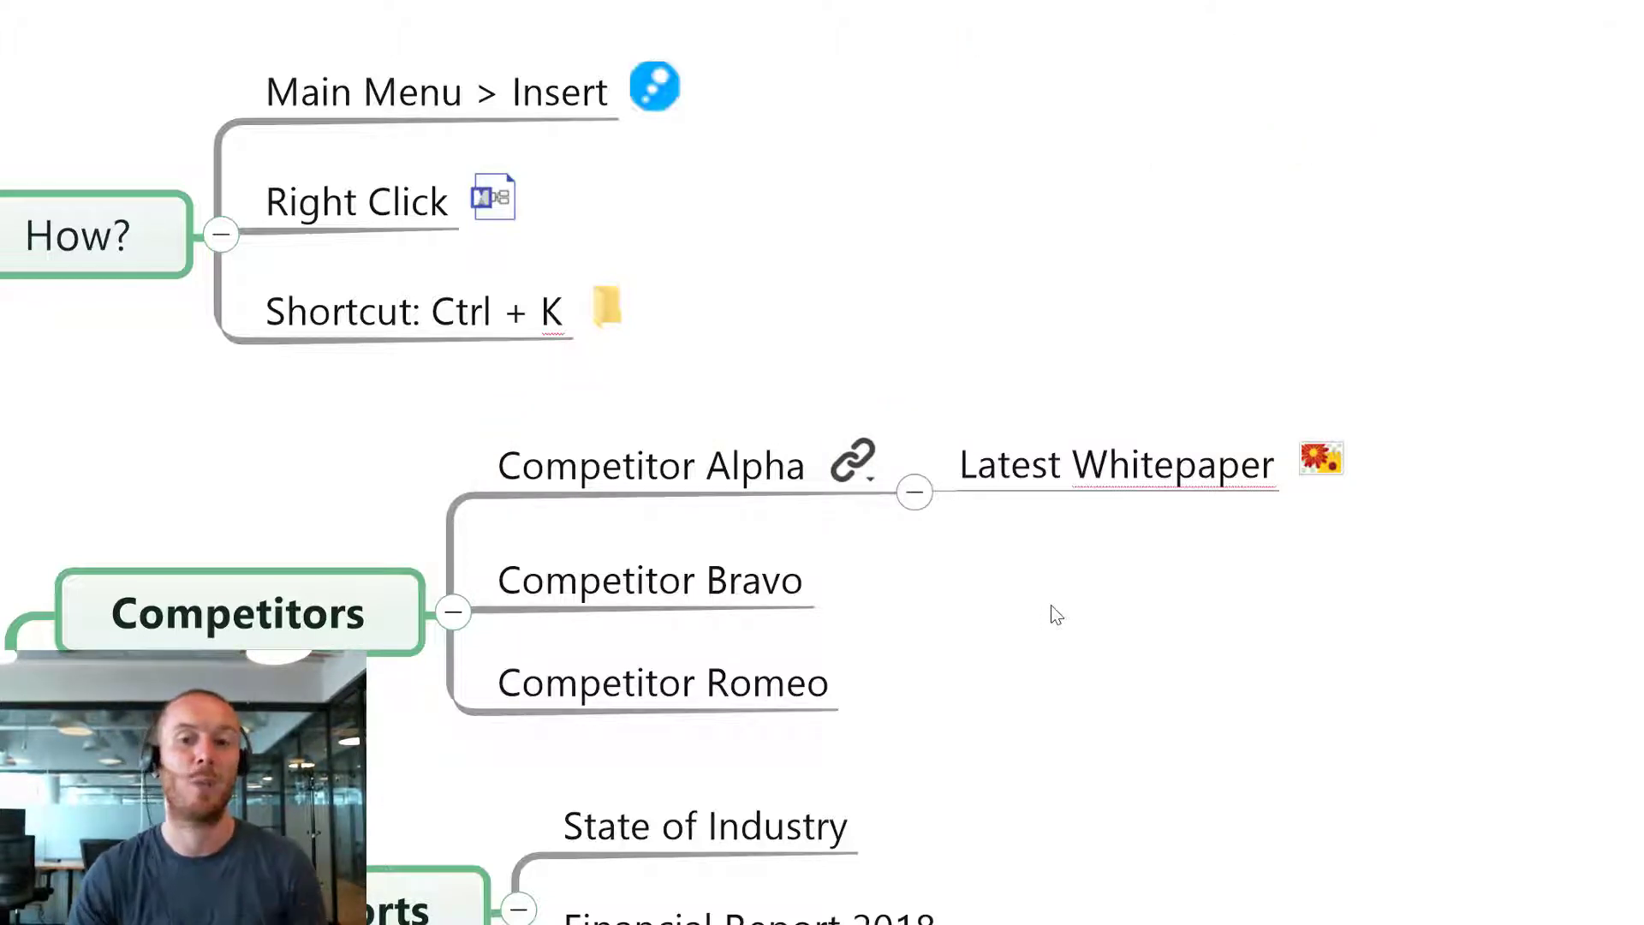